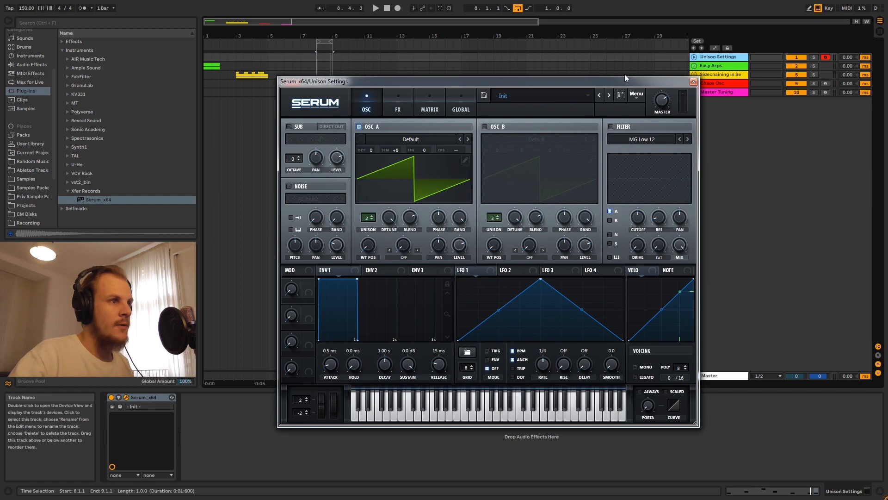
{"action": "left_click_drag", "start_coordinate": [625, 82], "coordinate": [620, 82]}
{"action": "left_click", "coordinate": [700, 199]}
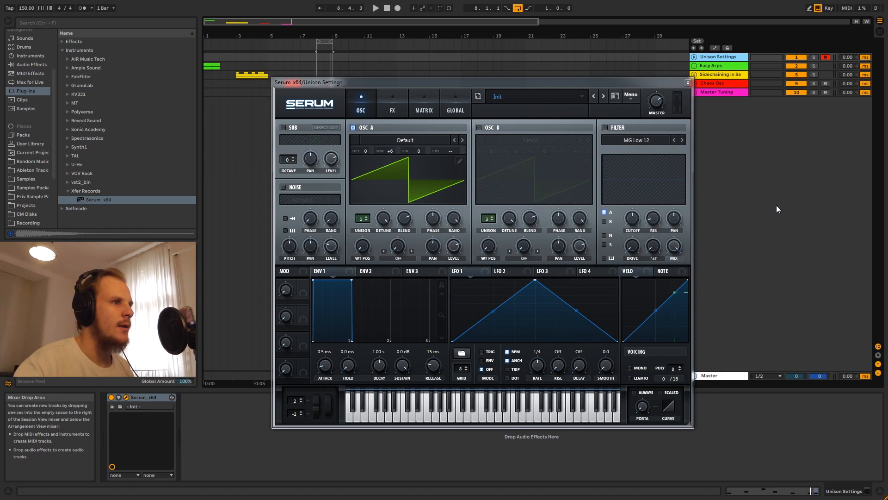
{"action": "left_click_drag", "start_coordinate": [548, 82], "coordinate": [557, 82]}
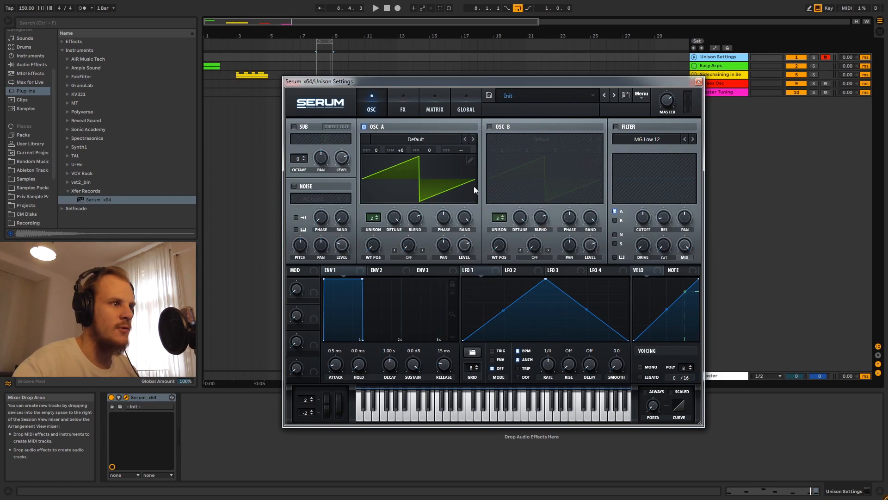
Play a few test notes to audition oscillator A's two-voice unison sound.
{"action": "key", "text": "a"}
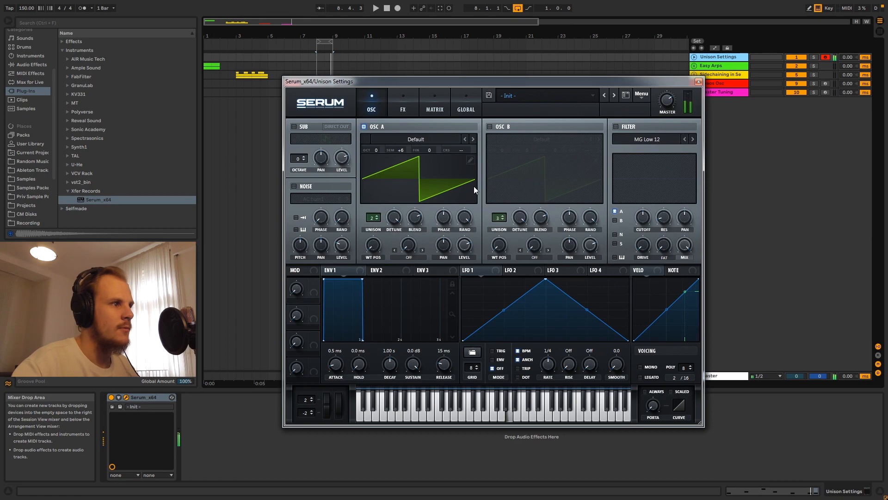
{"action": "key", "text": "f"}
{"action": "key", "text": "d"}
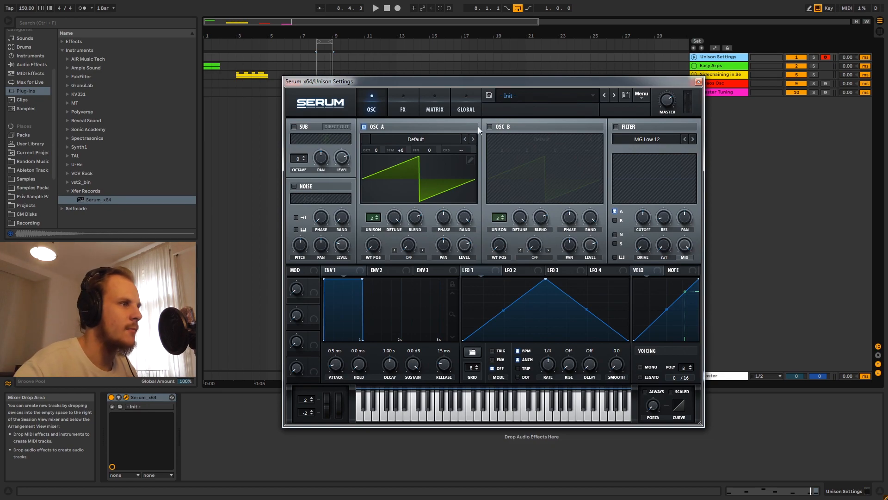
Review the global unison settings alongside oscillator A's own unison controls.
{"action": "left_click", "coordinate": [470, 110]}
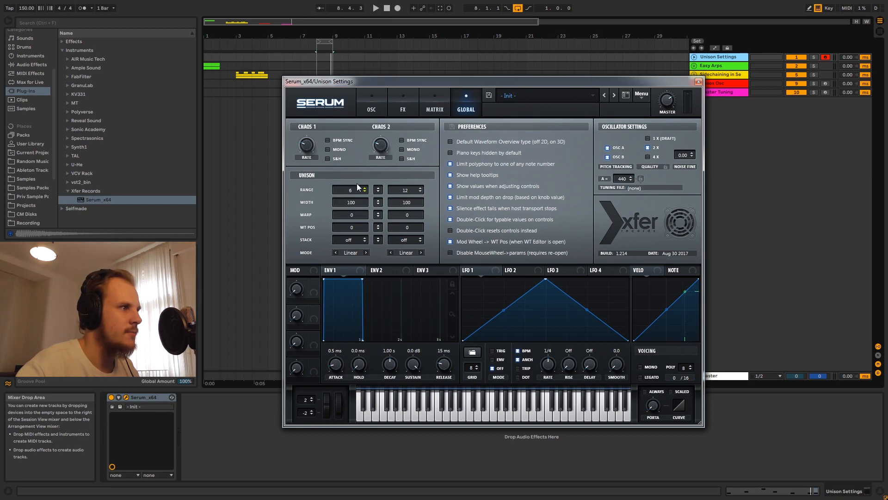
{"action": "left_click", "coordinate": [373, 104]}
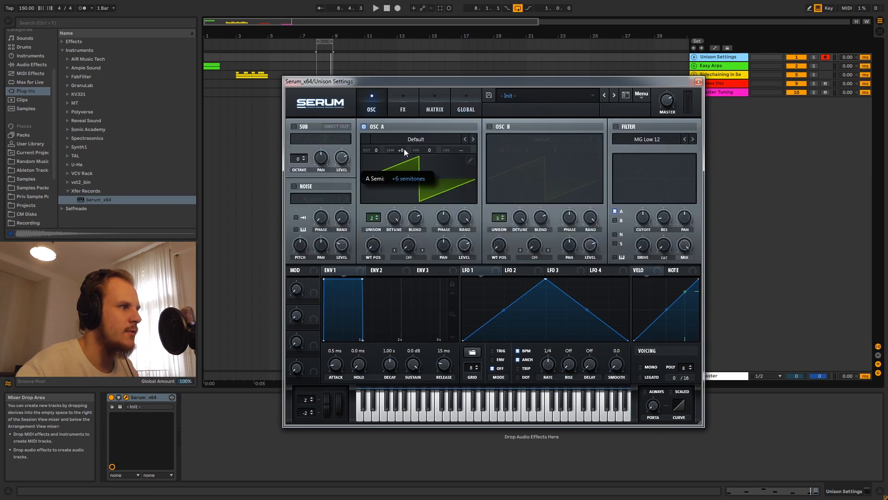
{"action": "left_click", "coordinate": [436, 108]}
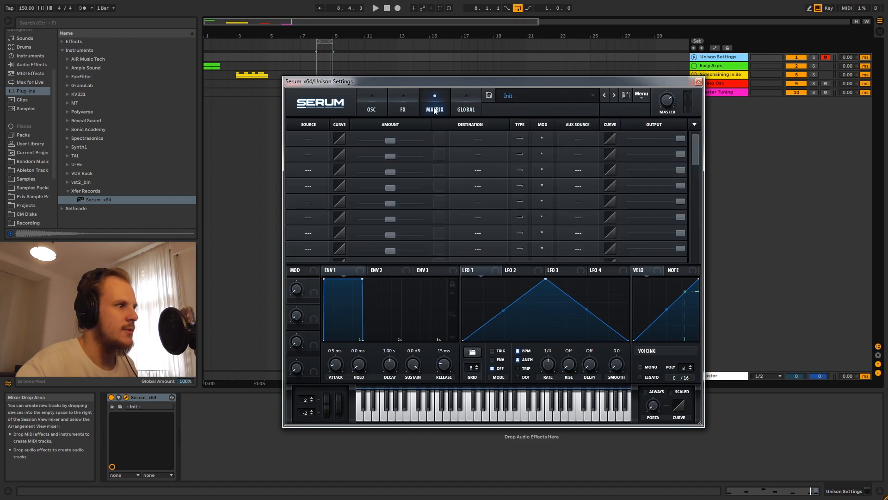
{"action": "left_click", "coordinate": [372, 108]}
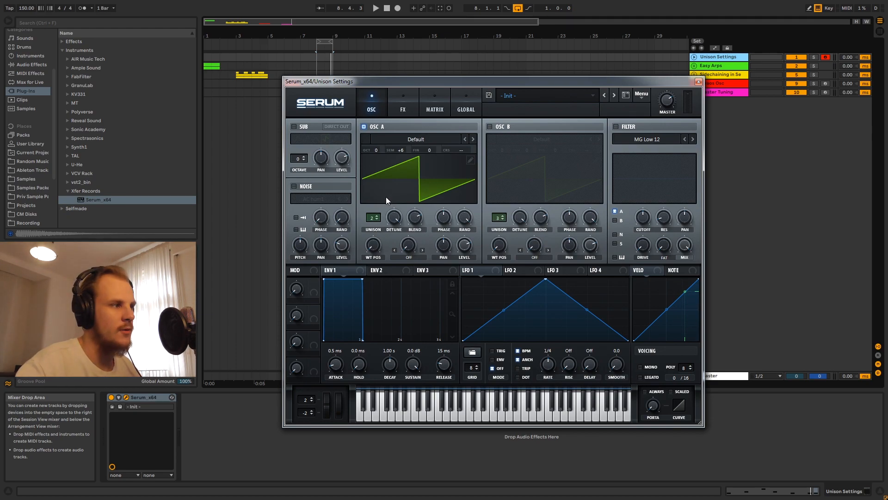
{"action": "left_click", "coordinate": [471, 110]}
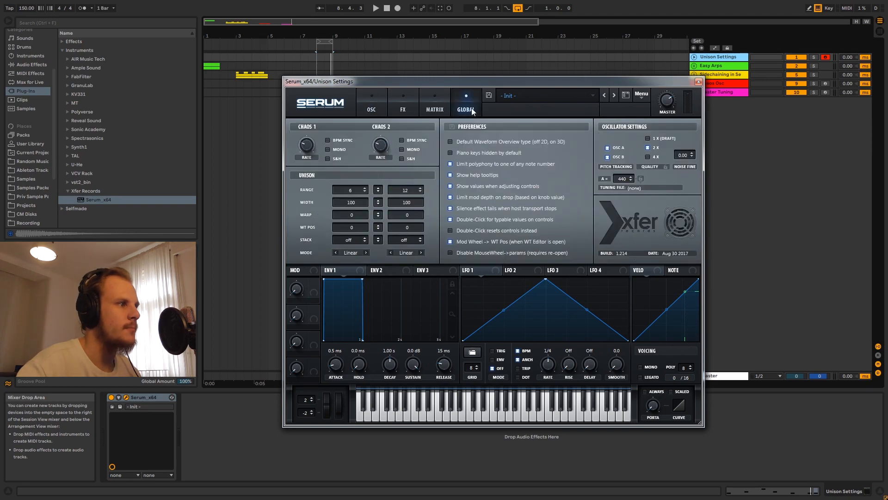
{"action": "left_click", "coordinate": [376, 106]}
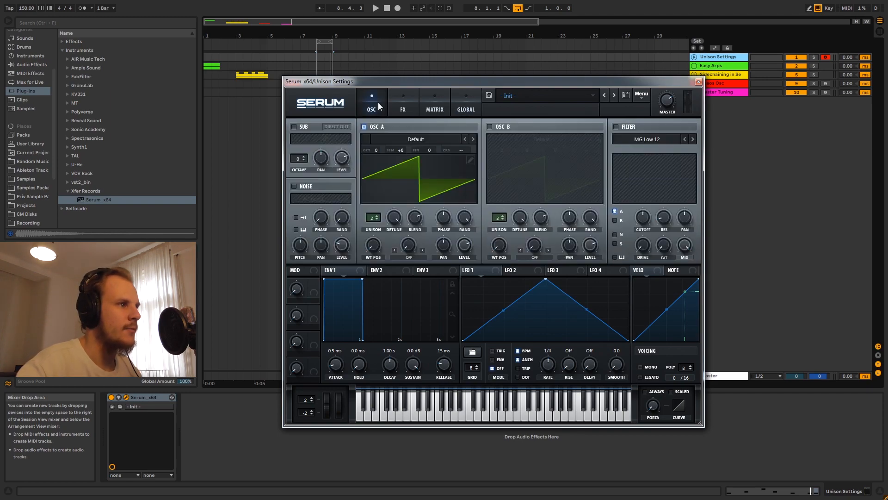
Enable oscillator B, disable oscillator A, and audition oscillator B with a few test notes.
{"action": "left_click", "coordinate": [489, 126]}
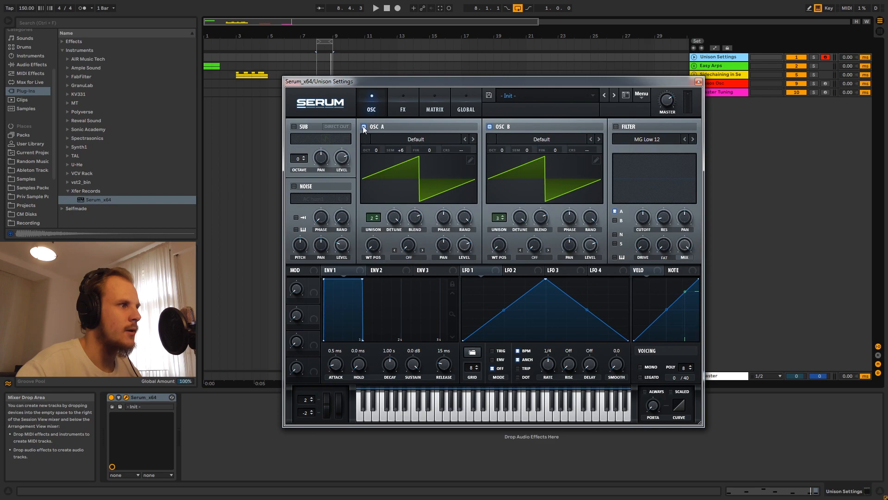
{"action": "left_click", "coordinate": [363, 126]}
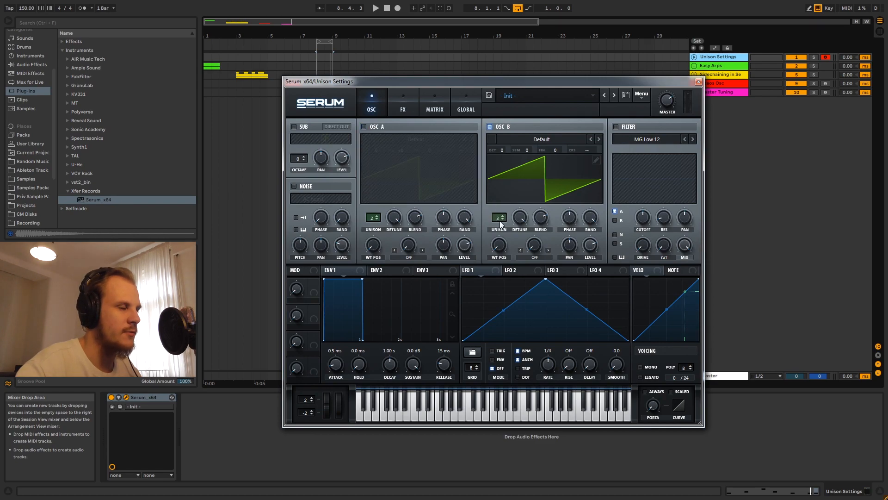
{"action": "left_click", "coordinate": [466, 106]}
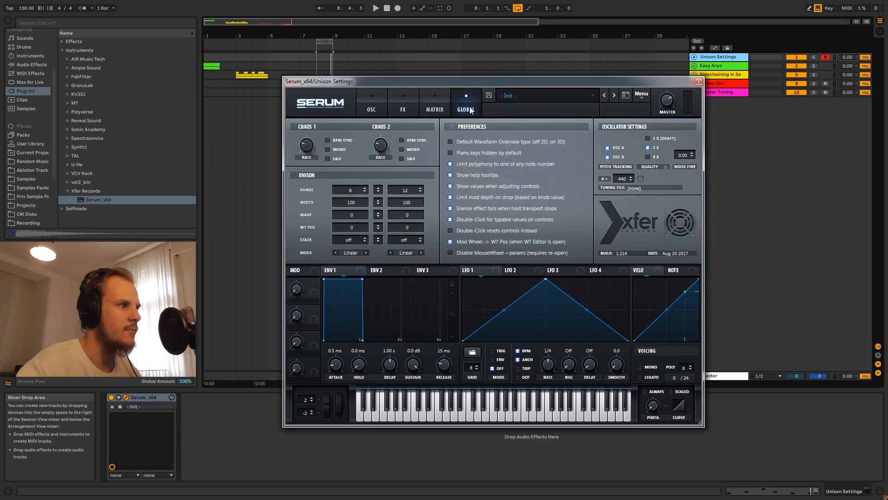
{"action": "left_click", "coordinate": [378, 106]}
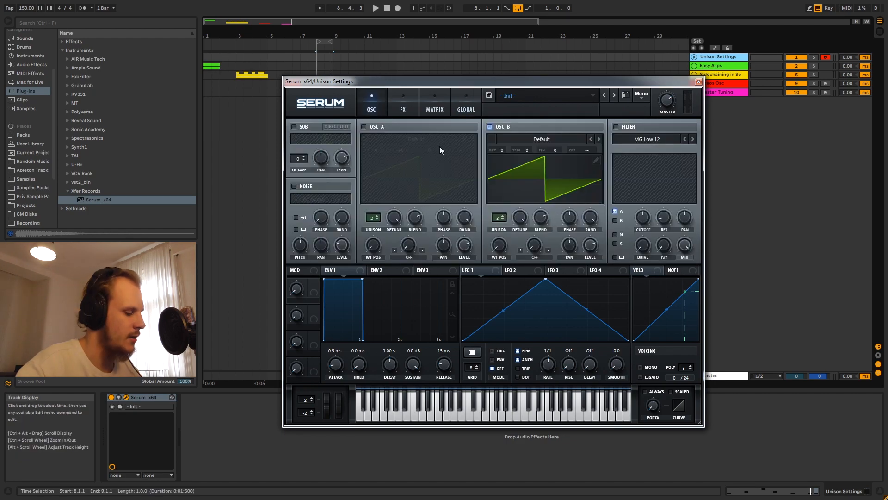
{"action": "key", "text": "g"}
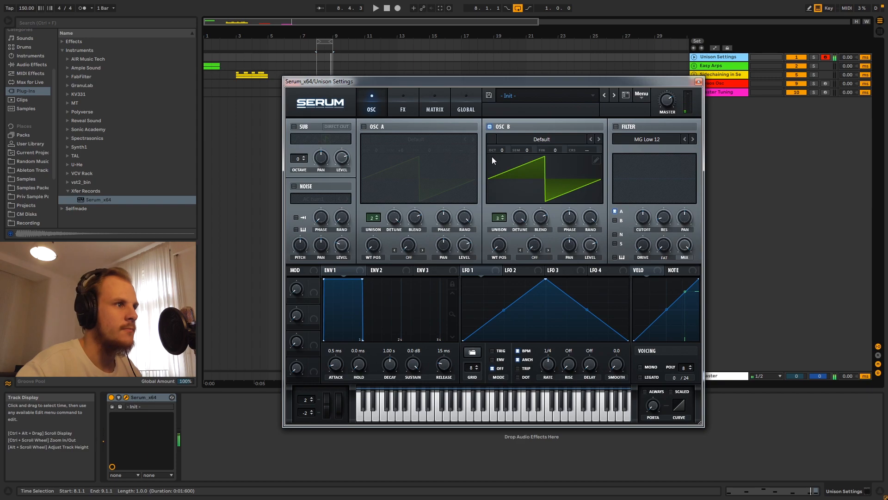
{"action": "key", "text": "h"}
{"action": "key", "text": "f"}
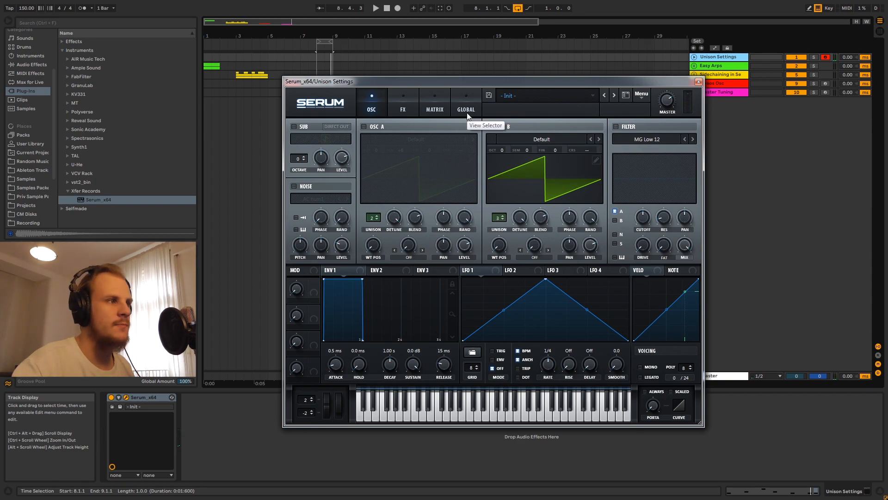
Set oscillator B's global unison width to 0.
{"action": "left_click", "coordinate": [467, 110]}
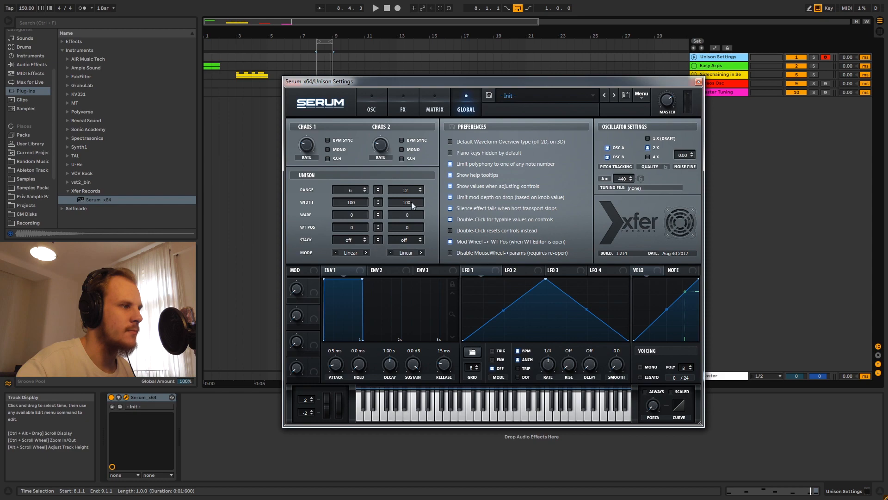
{"action": "left_click_drag", "start_coordinate": [411, 201], "coordinate": [409, 230]}
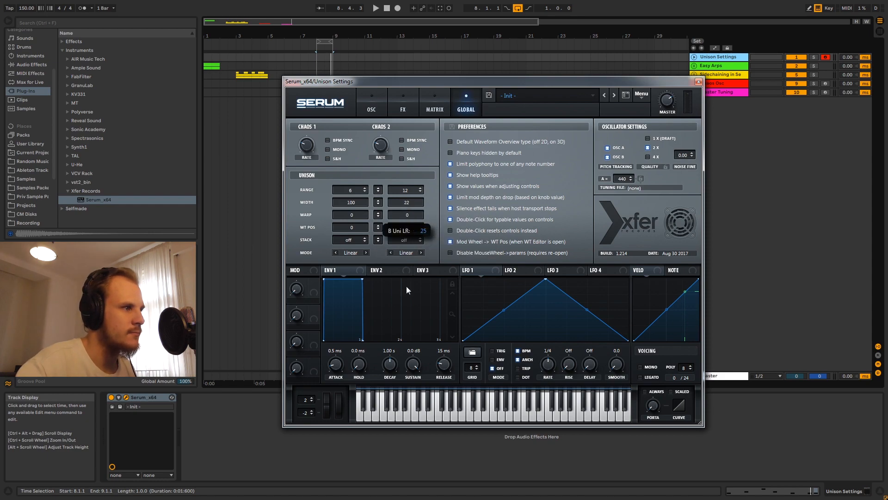
{"action": "left_click_drag", "start_coordinate": [406, 286], "coordinate": [404, 343]}
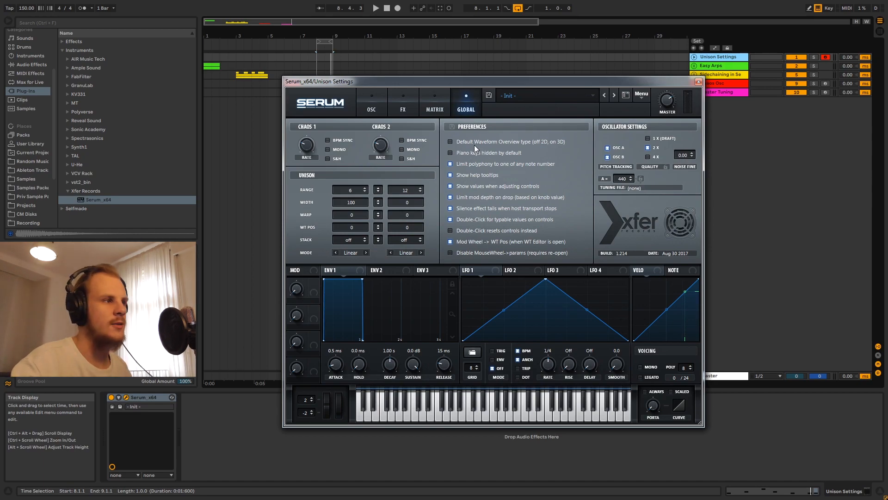
Raise oscillator B's unison to 16 voices and adjust its unison detune.
{"action": "left_click", "coordinate": [374, 108]}
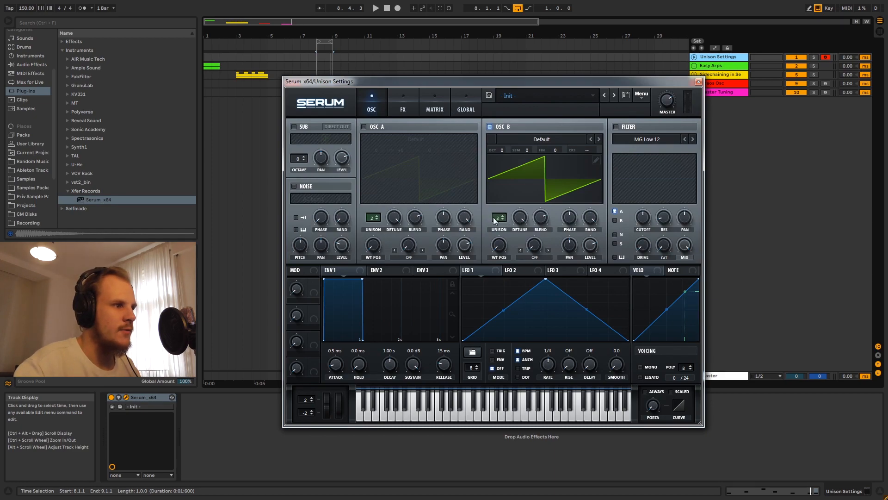
{"action": "left_click_drag", "start_coordinate": [494, 217], "coordinate": [510, 107]}
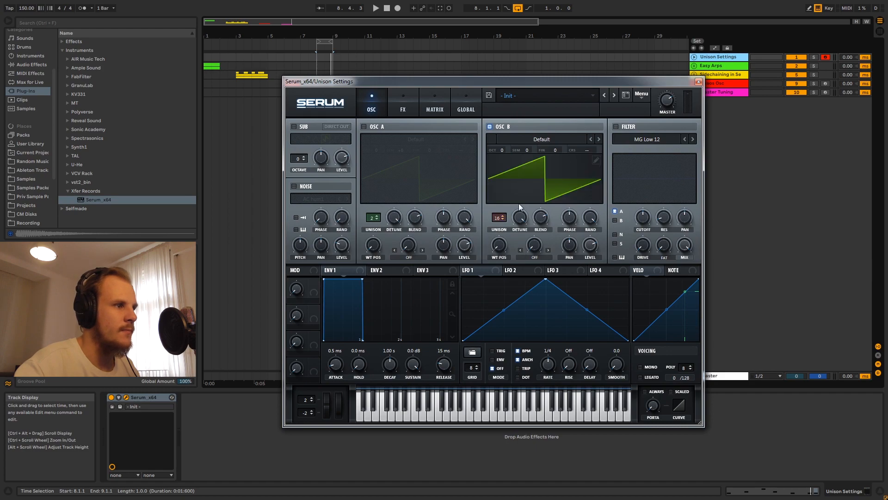
{"action": "left_click_drag", "start_coordinate": [516, 257], "coordinate": [523, 218]}
Change oscillator B's global unison mode to Exp.
{"action": "left_click", "coordinate": [433, 108]}
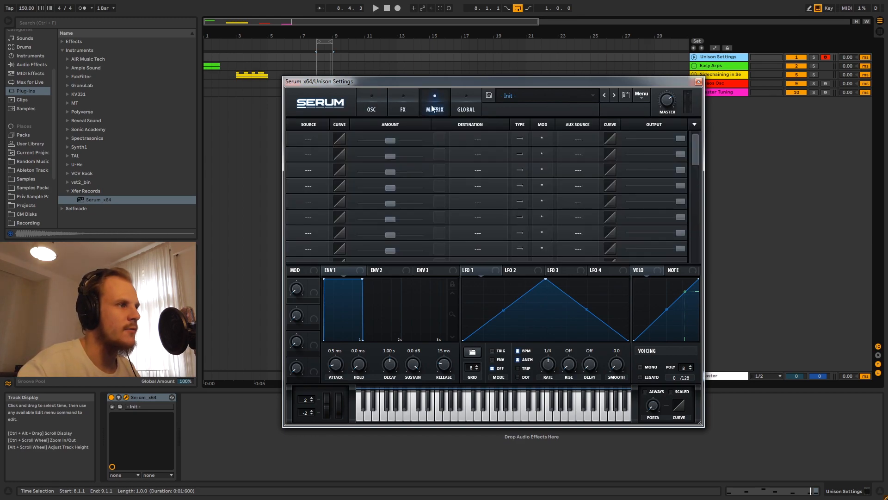
{"action": "left_click", "coordinate": [466, 108]}
{"action": "left_click", "coordinate": [405, 252]}
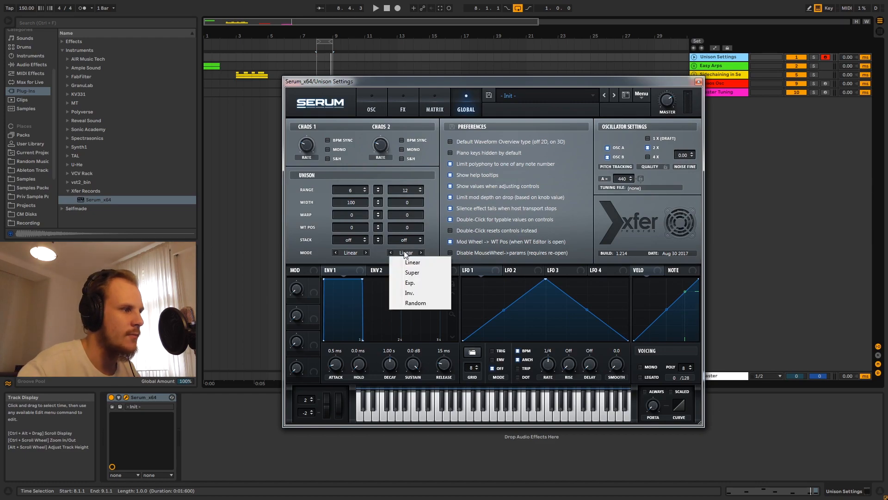
{"action": "left_click", "coordinate": [419, 283]}
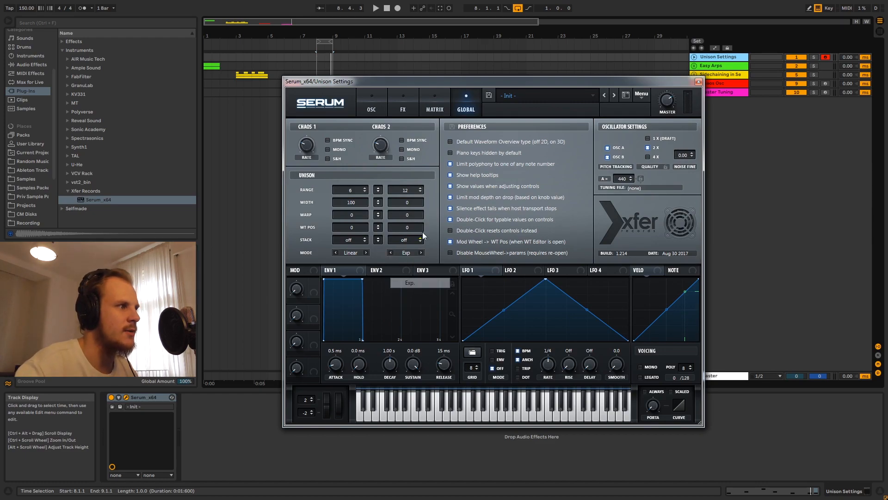
Set oscillator B's unison detune to 1.00 and inspect the spread of its unison voices.
{"action": "left_click", "coordinate": [372, 108]}
{"action": "left_click_drag", "start_coordinate": [520, 215], "coordinate": [519, 216]}
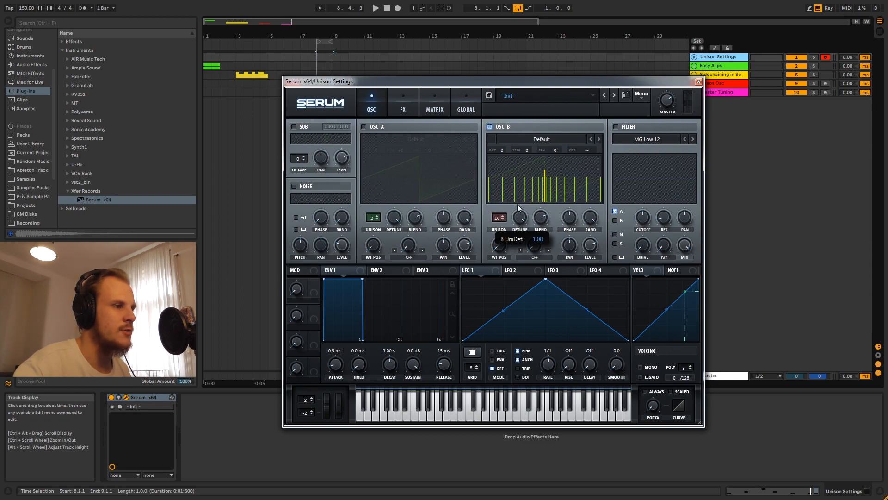
{"action": "left_click_drag", "start_coordinate": [519, 216], "coordinate": [521, 208]}
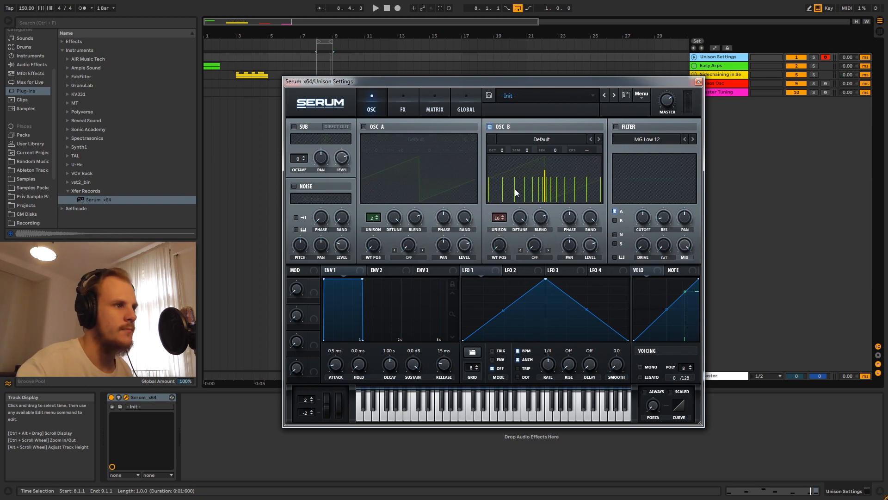
Recheck oscillator B's unison mode and audition its voice spread at 1.00 detune with a test note.
{"action": "left_click", "coordinate": [465, 107]}
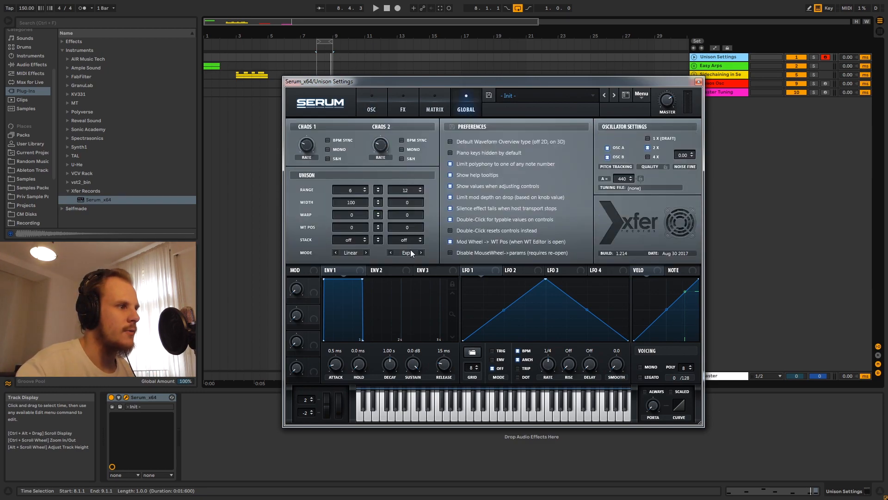
{"action": "left_click", "coordinate": [371, 107]}
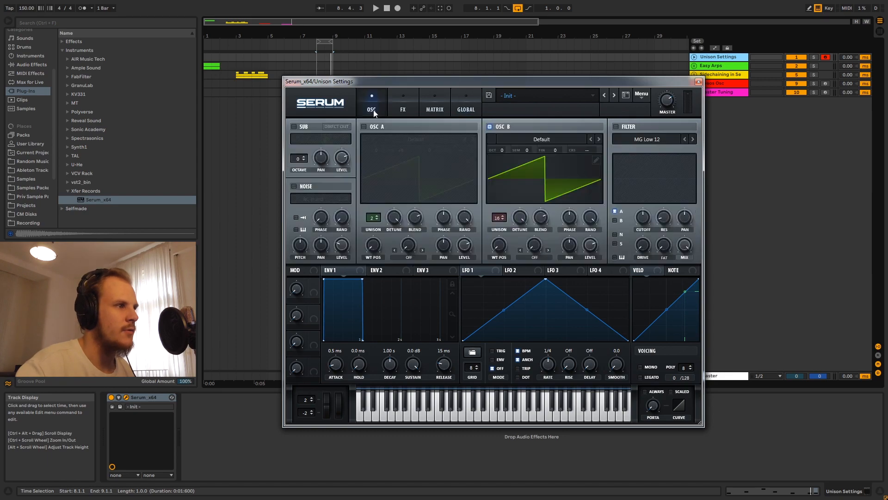
{"action": "left_click_drag", "start_coordinate": [515, 214], "coordinate": [518, 208]}
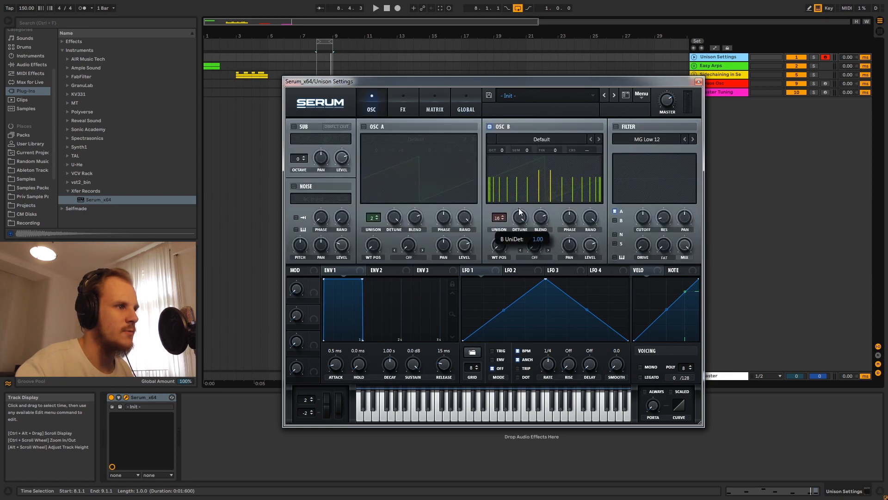
{"action": "key", "text": "g"}
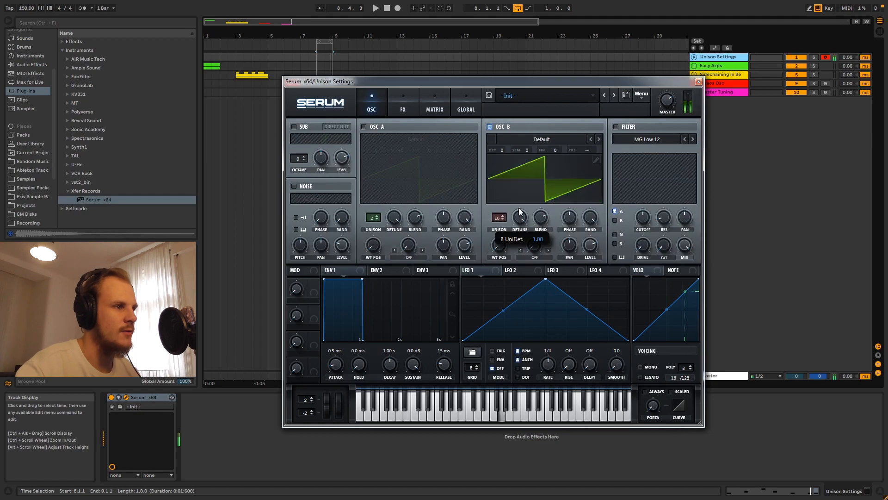
Lower oscillator B's global unison range to 2, checking the effect of its detune control along the way.
{"action": "left_click", "coordinate": [466, 110]}
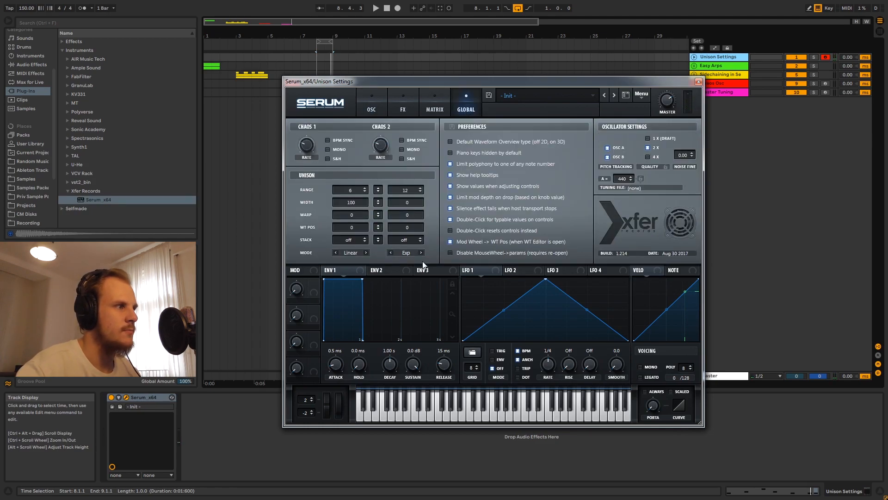
{"action": "left_click", "coordinate": [380, 111]}
{"action": "mouse_move", "coordinate": [520, 218]}
{"action": "left_mouse_down"}
{"action": "mouse_move", "coordinate": [517, 255]}
{"action": "mouse_move", "coordinate": [524, 212]}
{"action": "left_mouse_up"}
{"action": "left_click", "coordinate": [466, 107]}
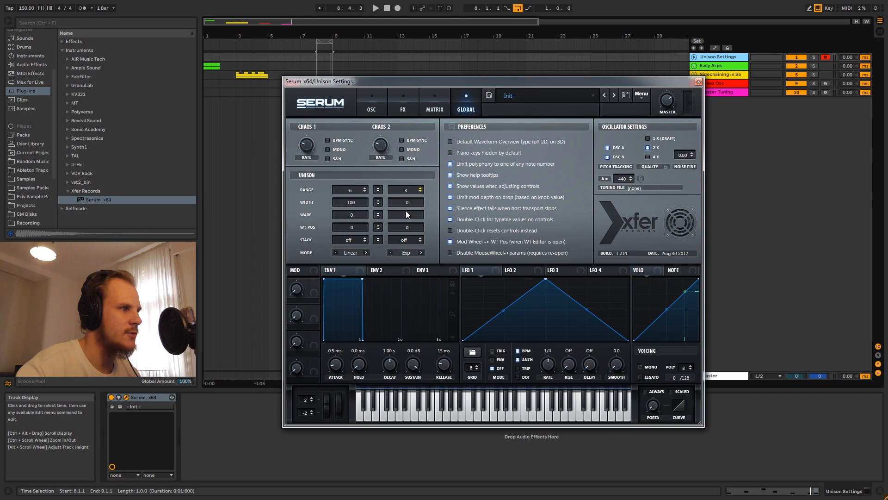
{"action": "left_click", "coordinate": [374, 110]}
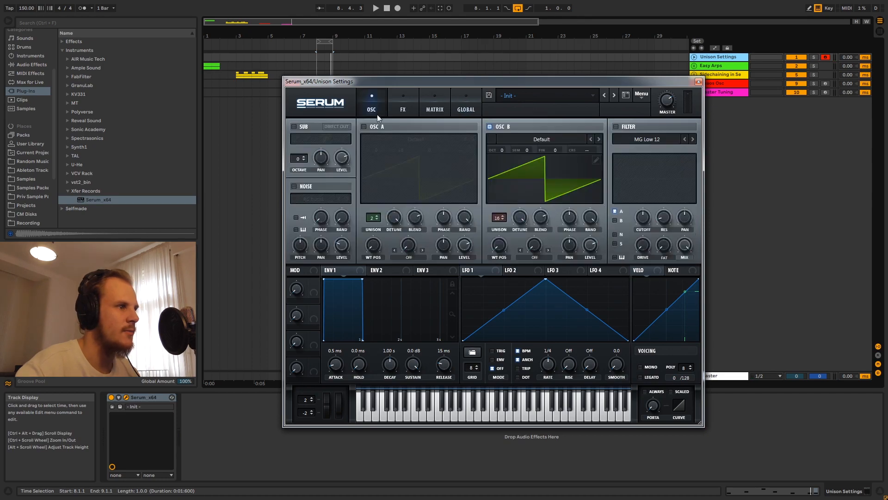
{"action": "left_click_drag", "start_coordinate": [518, 220], "coordinate": [520, 218]}
{"action": "left_click", "coordinate": [466, 108]}
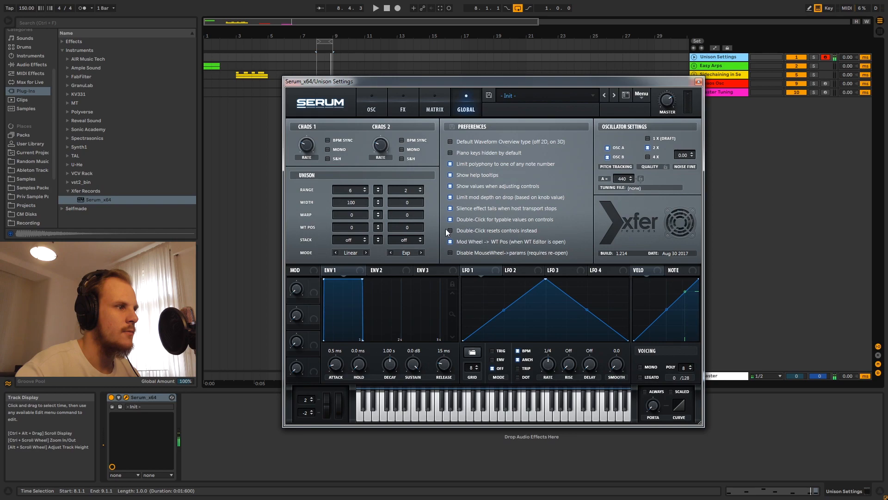
Change oscillator B's global unison mode to Inv.
{"action": "left_click", "coordinate": [421, 253]}
{"action": "left_click", "coordinate": [406, 252]}
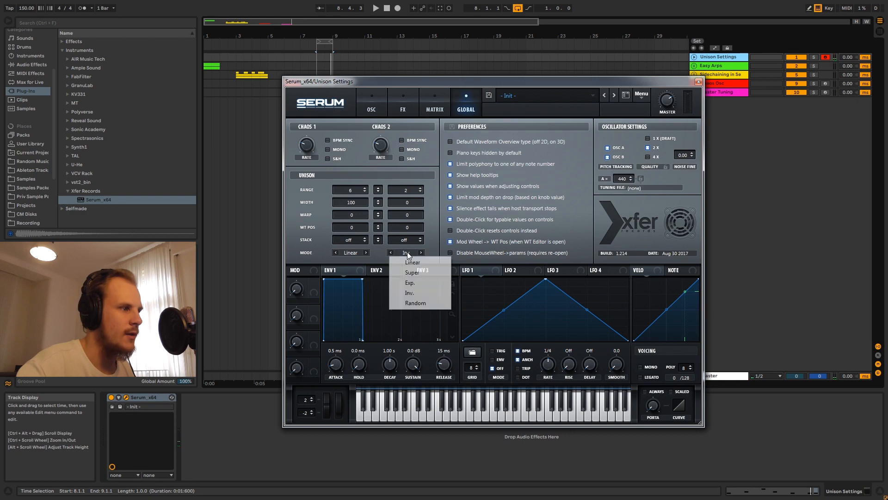
{"action": "left_click", "coordinate": [440, 236]}
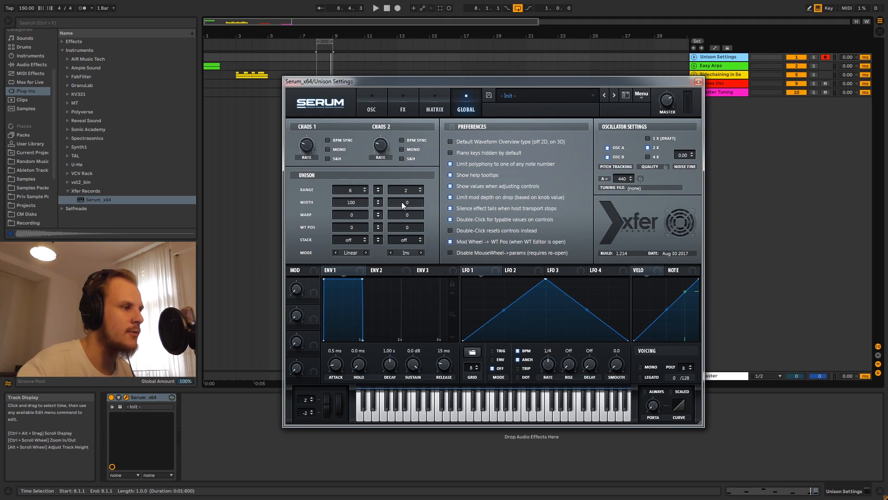
Set oscillator B's unison stack to 12 (3x) and audition it with test notes.
{"action": "left_click_drag", "start_coordinate": [406, 236], "coordinate": [412, 230]}
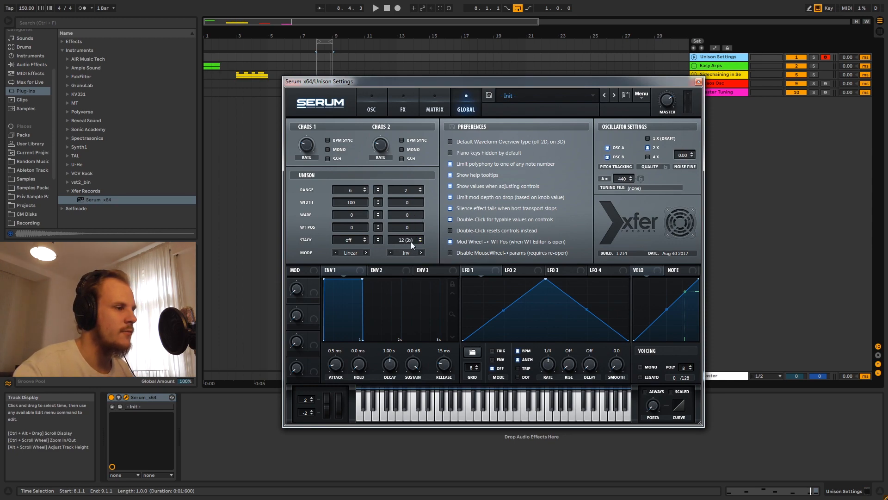
{"action": "key", "text": "f"}
{"action": "key", "text": "f"}
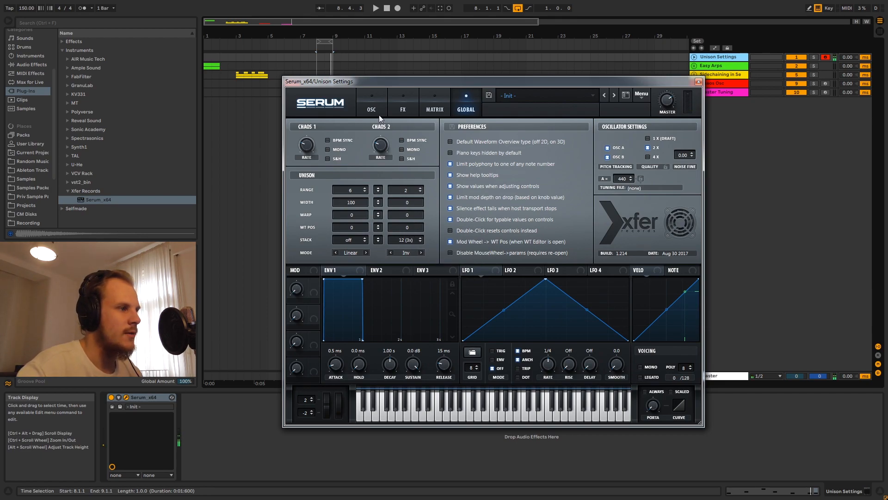
Try the 12+7(1x) and 12+7(3x) unison stacks on oscillator B and return the stack to off.
{"action": "left_click_drag", "start_coordinate": [409, 241], "coordinate": [415, 237]}
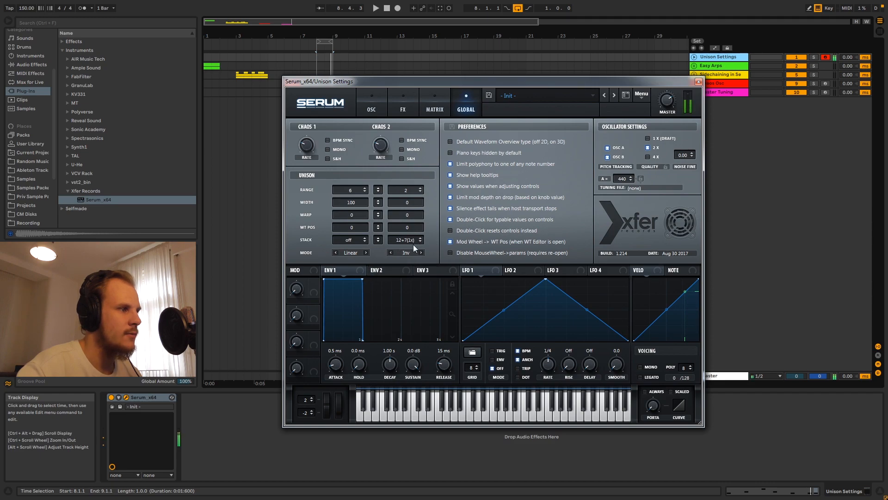
{"action": "left_click_drag", "start_coordinate": [412, 244], "coordinate": [417, 217]}
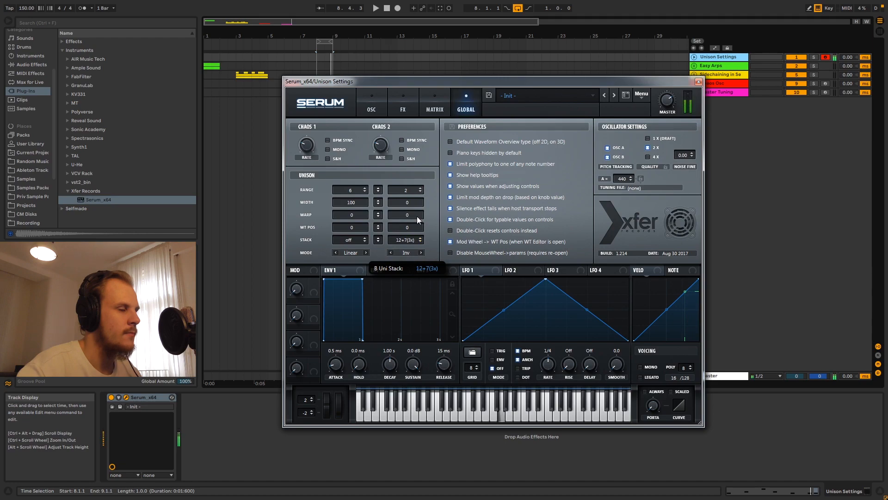
{"action": "left_click_drag", "start_coordinate": [417, 216], "coordinate": [409, 251]}
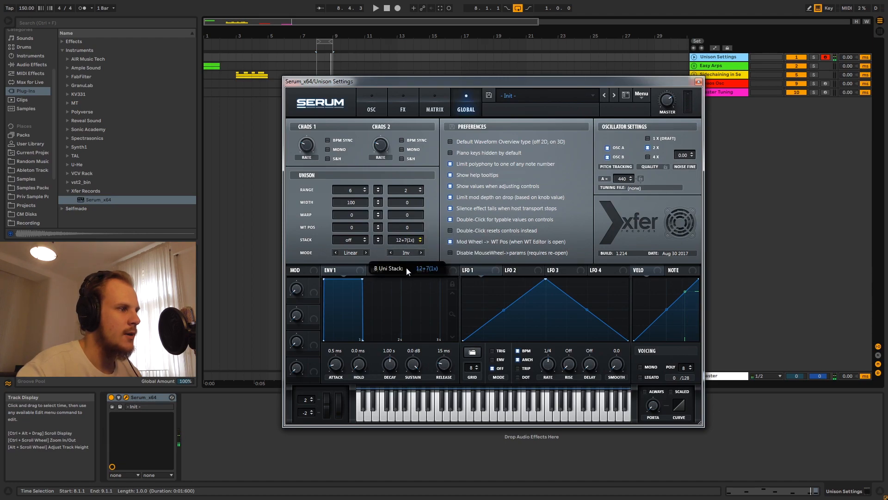
{"action": "left_click_drag", "start_coordinate": [404, 309], "coordinate": [402, 317]}
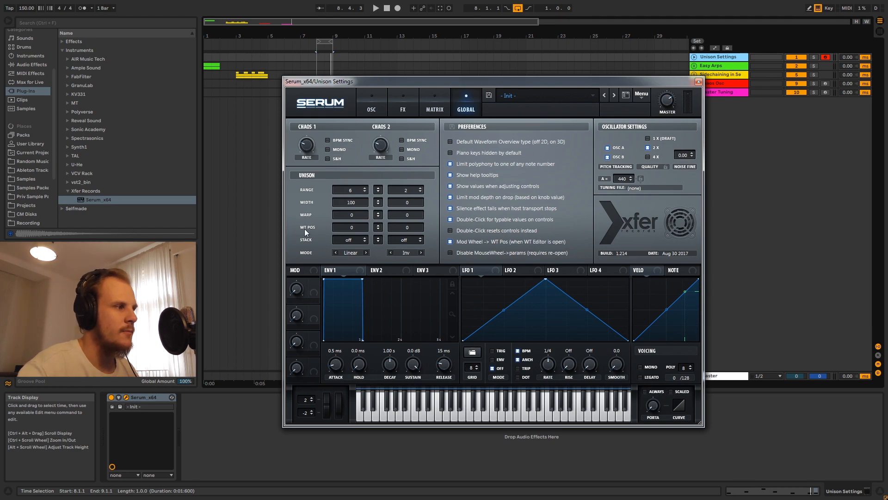
Try a unison warp of 1 on oscillator B and look over the oscillator settings before returning to the global settings.
{"action": "left_click_drag", "start_coordinate": [405, 218], "coordinate": [416, 227]}
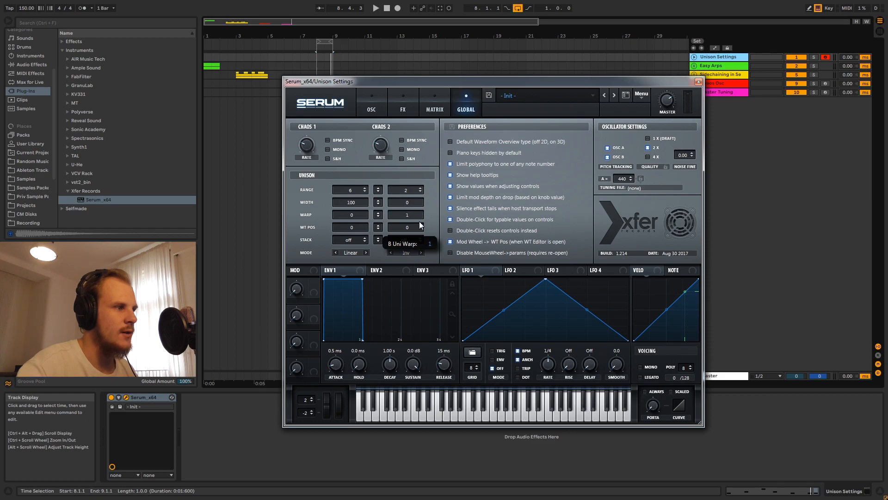
{"action": "left_click", "coordinate": [373, 110]}
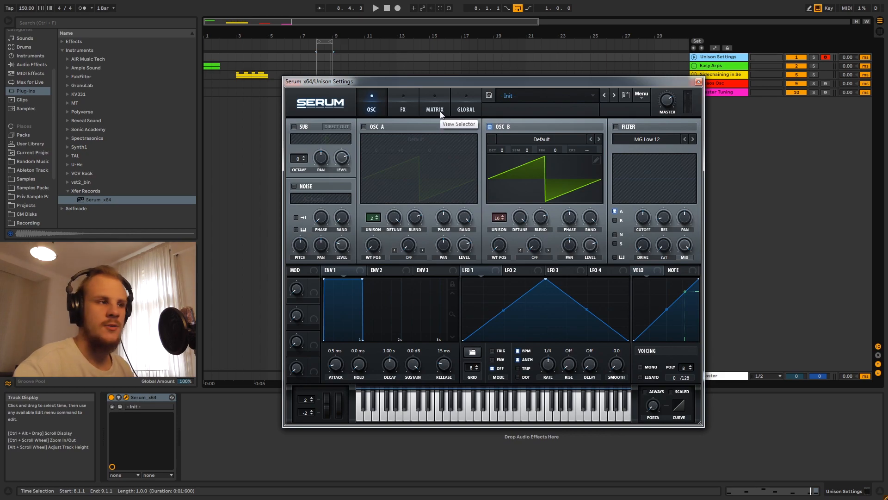
{"action": "left_click", "coordinate": [467, 112]}
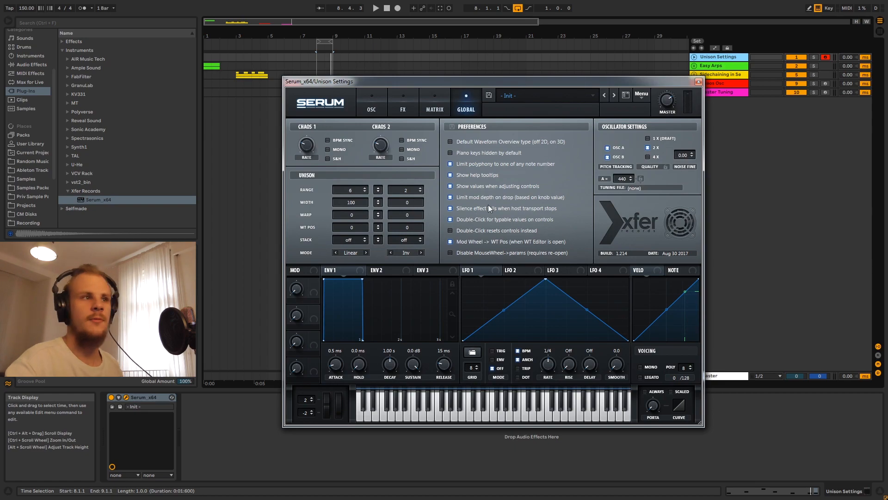
Close the Unison Settings synth window and unfold the Easy Arps group and its MIDI Version track.
{"action": "left_click", "coordinate": [699, 81]}
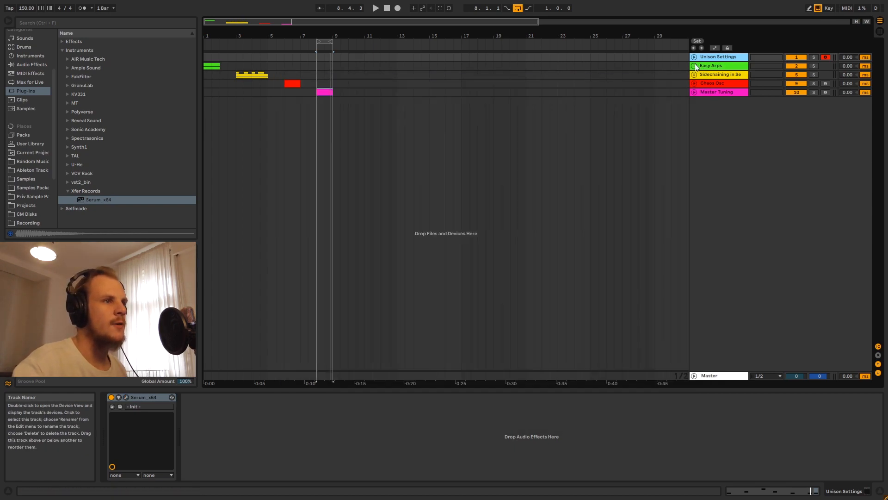
{"action": "left_click", "coordinate": [694, 66]}
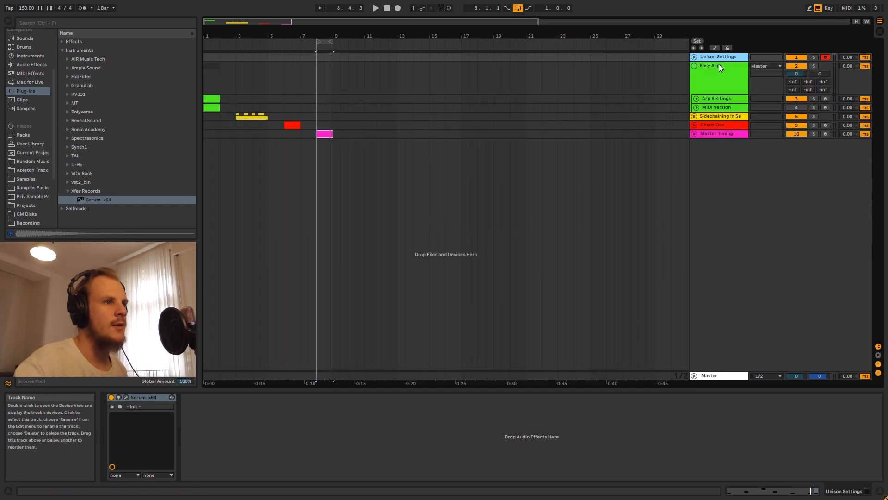
{"action": "left_click", "coordinate": [697, 108]}
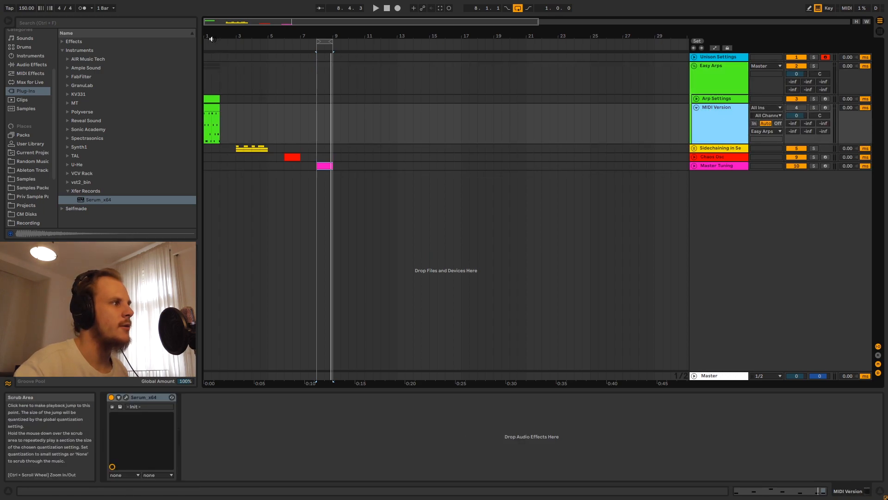
Solo the MIDI Version track and play its arpeggio clip from the start of bar 1.
{"action": "scroll", "coordinate": [212, 38], "scroll_direction": "up", "scroll_amount": 6}
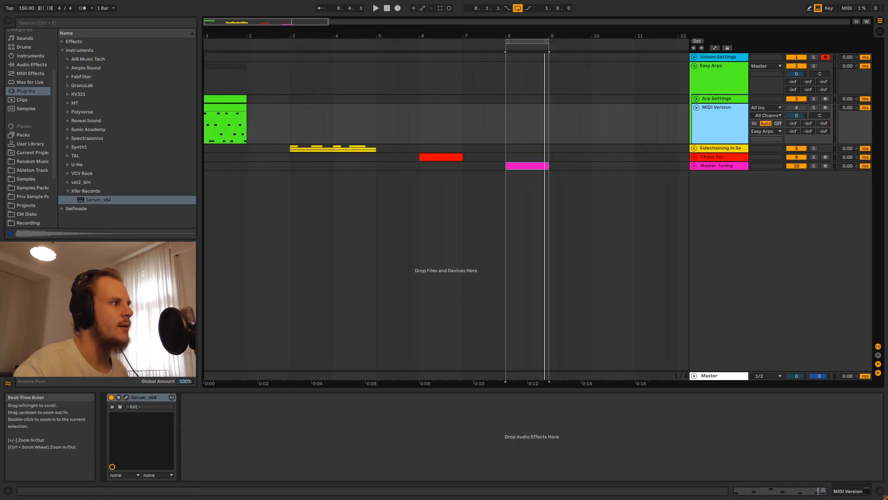
{"action": "left_click", "coordinate": [814, 107]}
{"action": "left_click", "coordinate": [283, 110]}
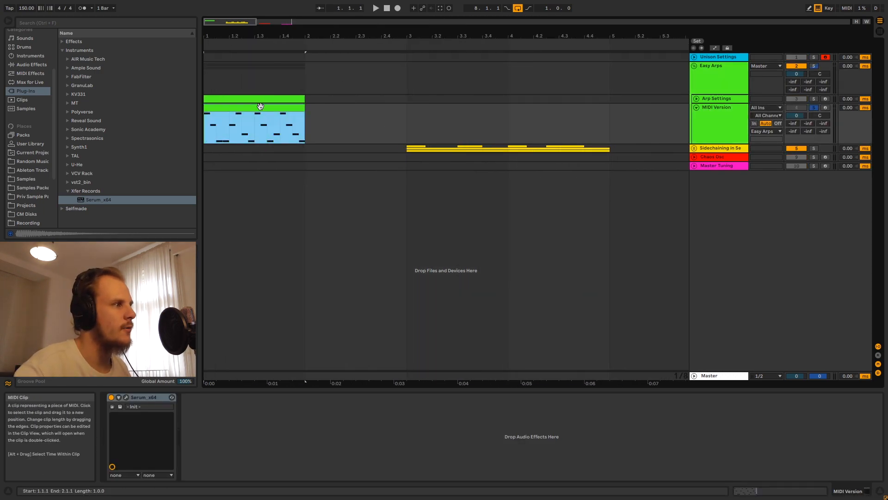
{"action": "left_click", "coordinate": [206, 129]}
{"action": "key", "text": "space"}
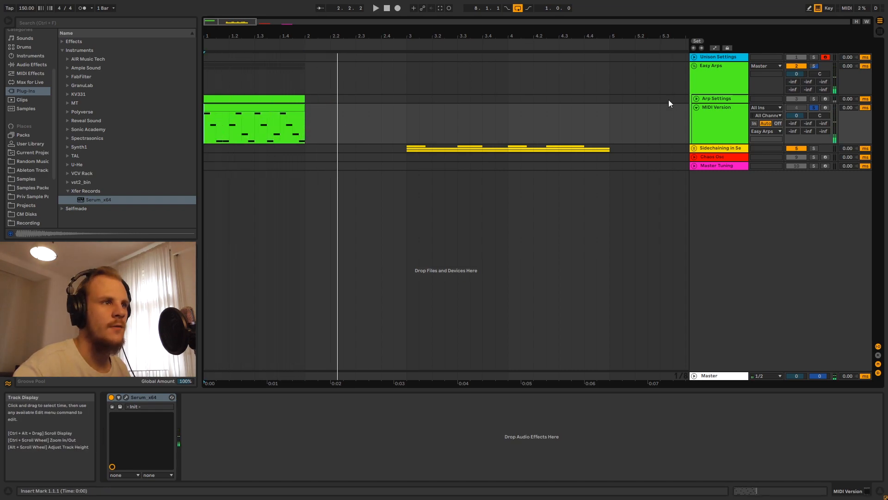
Unfold the Arp Settings track and open its Serum window, placed clear of the track's controls.
{"action": "left_click", "coordinate": [696, 98]}
{"action": "left_click", "coordinate": [724, 101]}
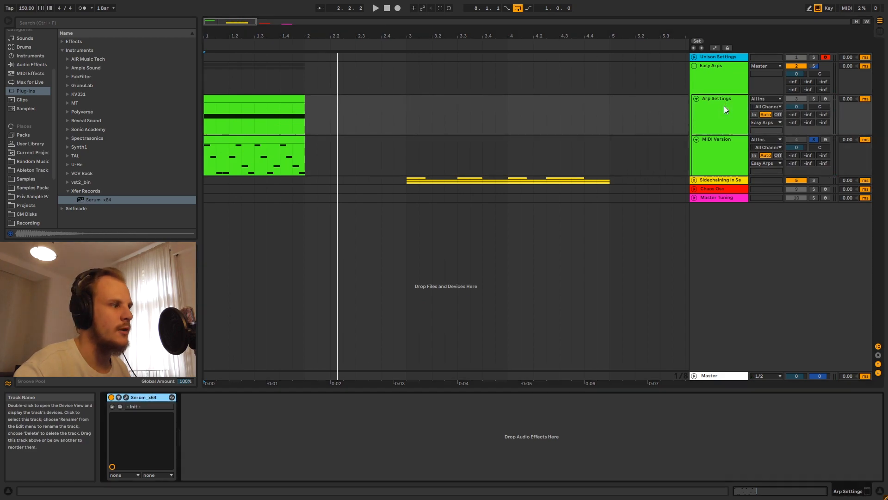
{"action": "left_click", "coordinate": [126, 397]}
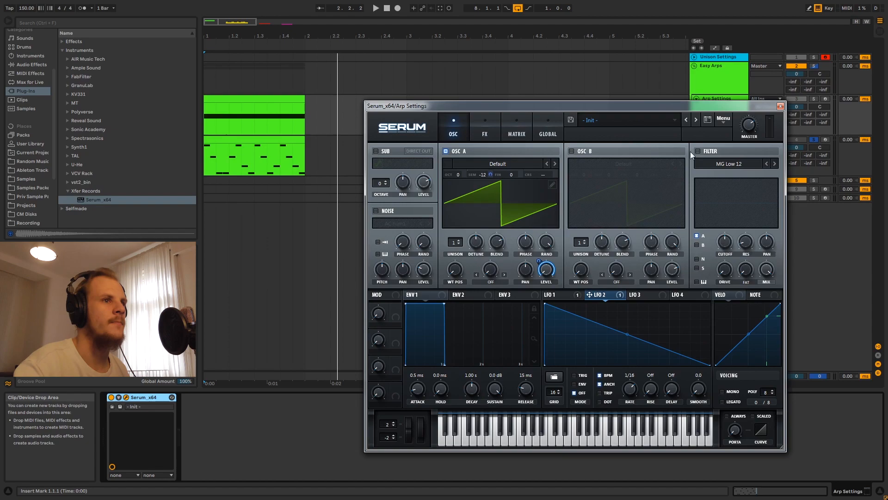
{"action": "left_click_drag", "start_coordinate": [717, 104], "coordinate": [715, 118]}
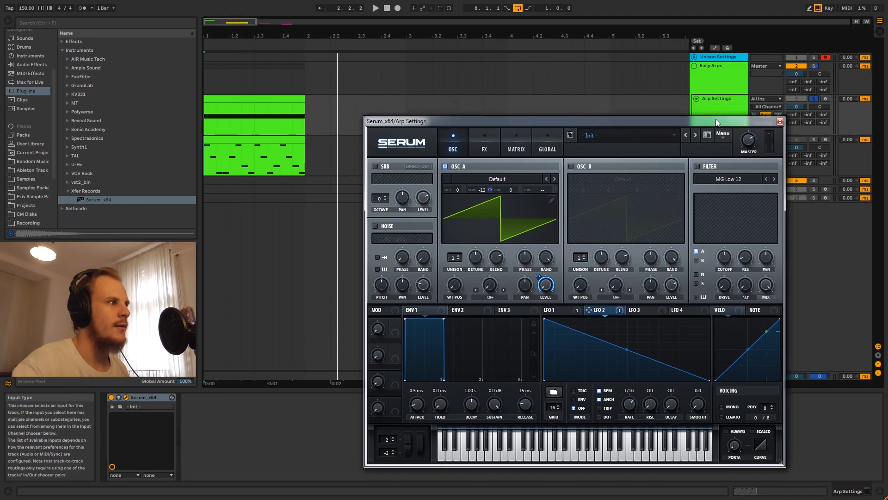
Select the one-bar clip on the Arp Settings track and play it back to hear the LFO-driven arpeggio.
{"action": "left_click", "coordinate": [281, 99]}
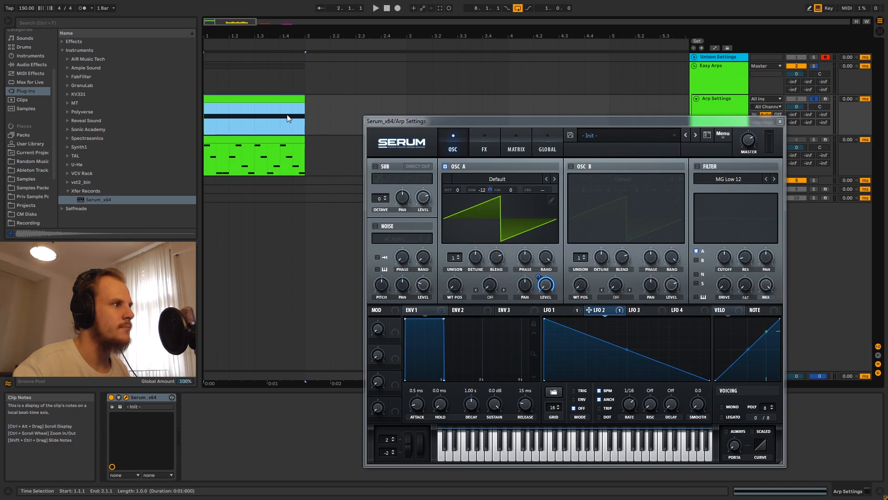
{"action": "key", "text": "space"}
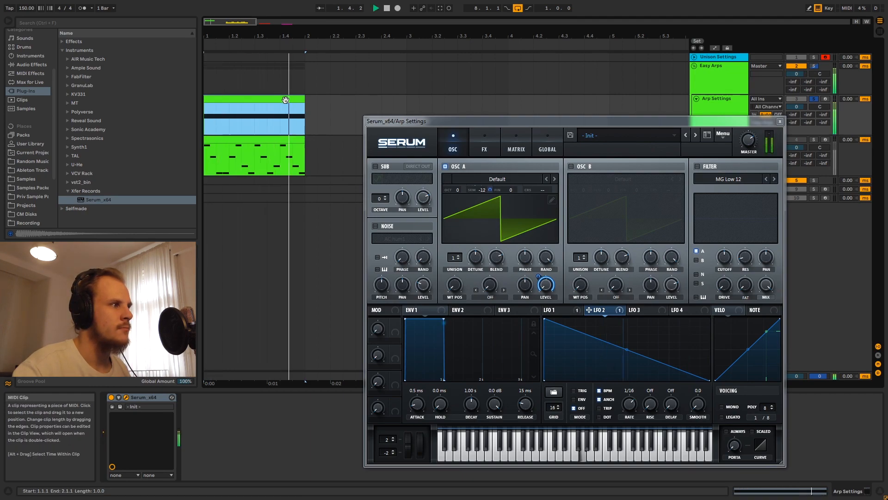
{"action": "key", "text": "space"}
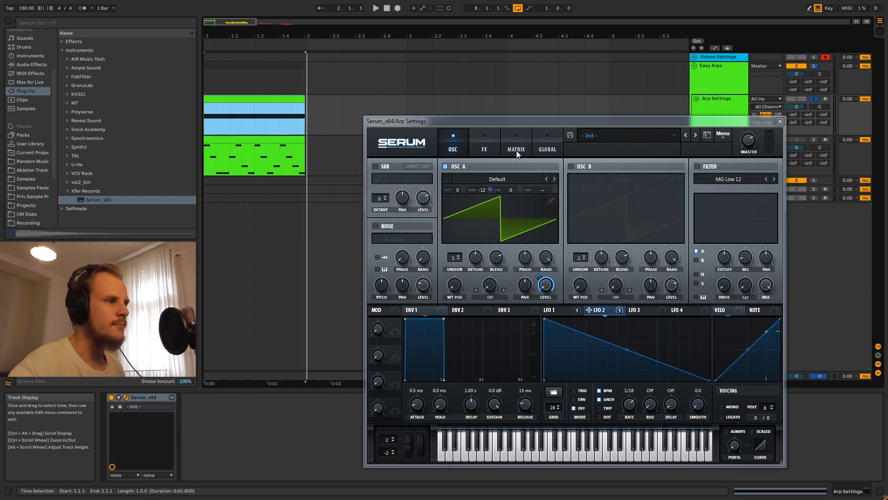
Examine LFO 1's stepped shape and its modulation amount on oscillator A's semitone pitch in the matrix.
{"action": "left_click", "coordinate": [565, 310]}
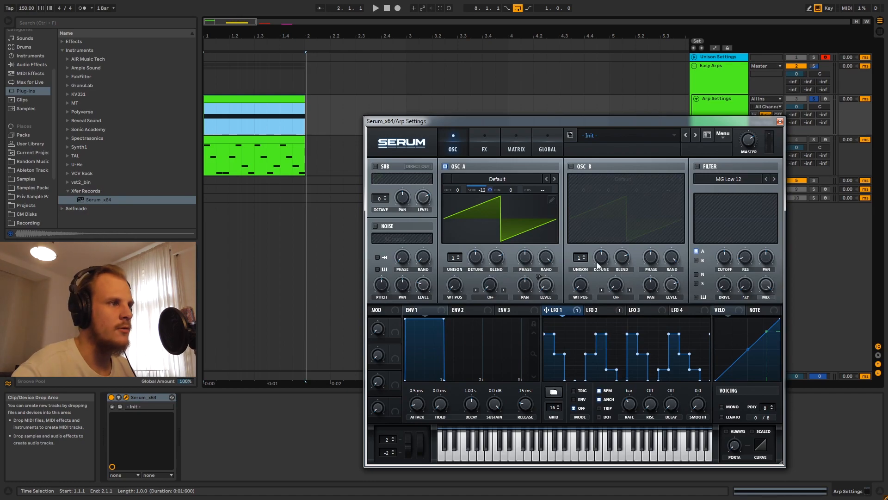
{"action": "left_click", "coordinate": [515, 150]}
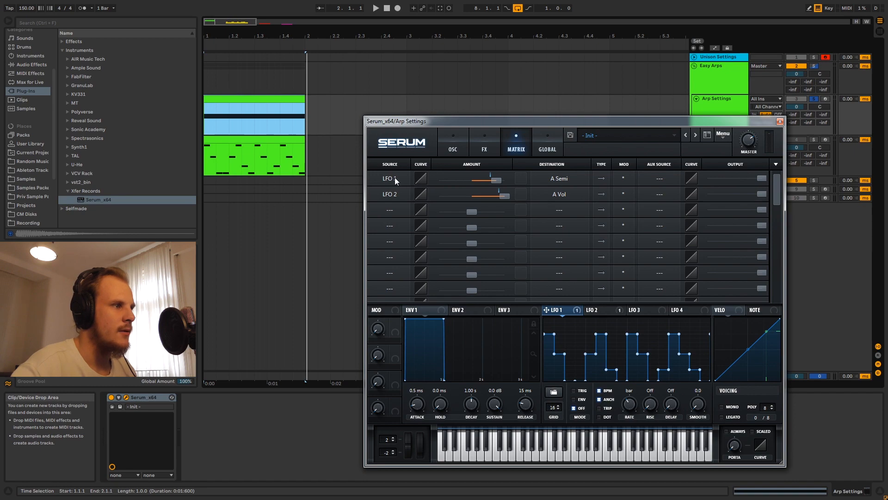
{"action": "double_click", "coordinate": [495, 180]}
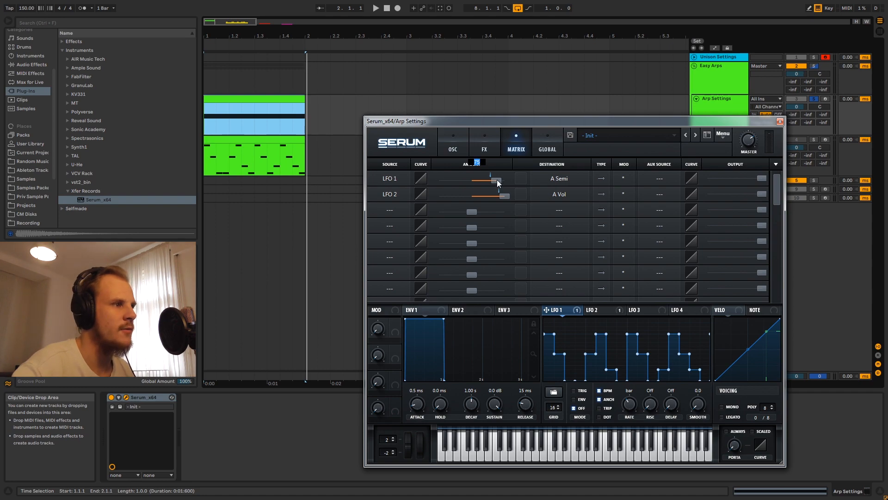
{"action": "left_click", "coordinate": [461, 148]}
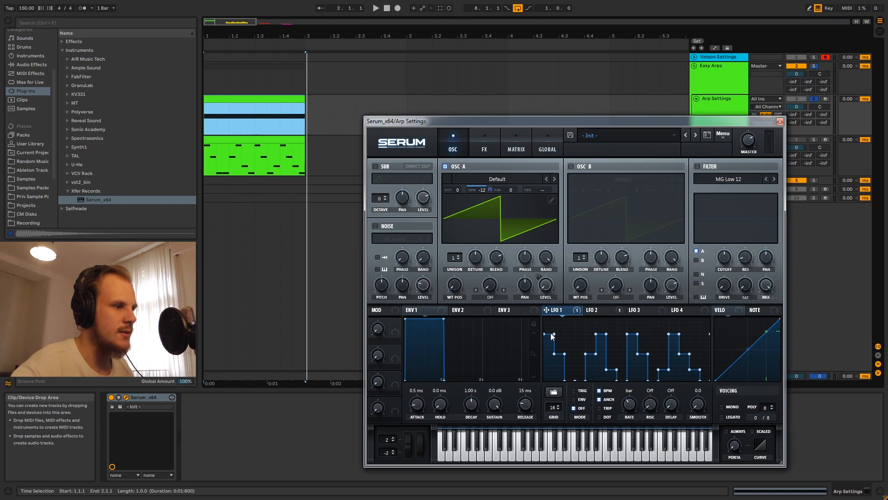
Compare LFO 1's step points with oscillator A's semitone setting and recheck the LFO routings in the modulation matrix.
{"action": "left_click_drag", "start_coordinate": [552, 335], "coordinate": [550, 347]}
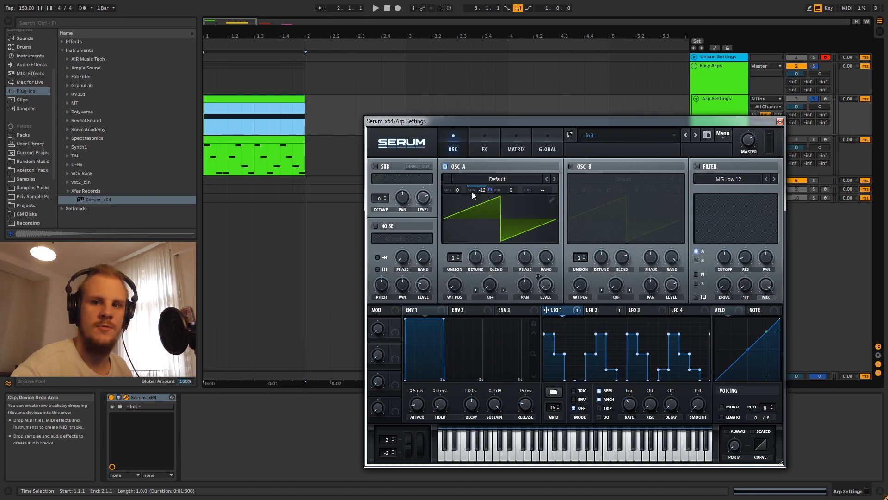
{"action": "mouse_move", "coordinate": [473, 192]}
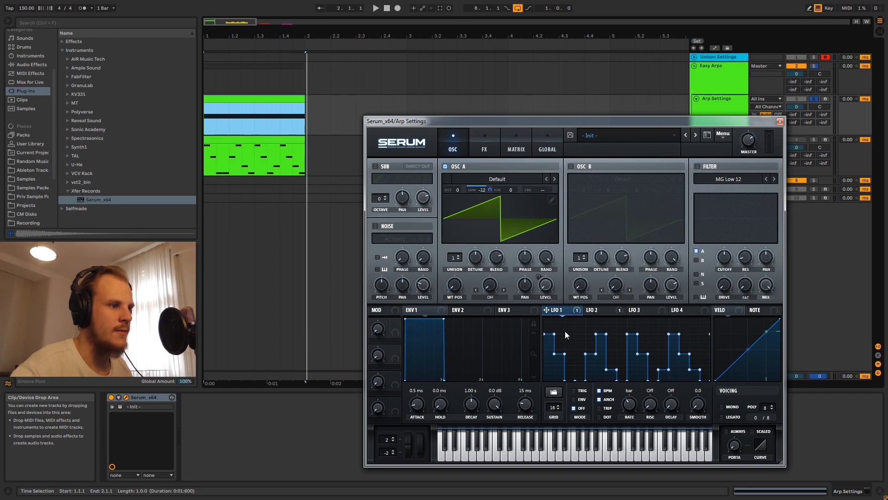
{"action": "left_click", "coordinate": [520, 139]}
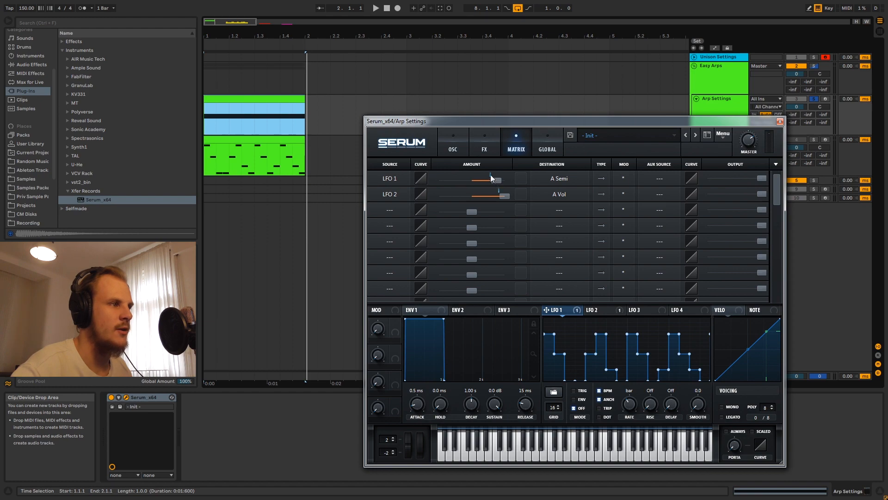
{"action": "left_click", "coordinate": [460, 147]}
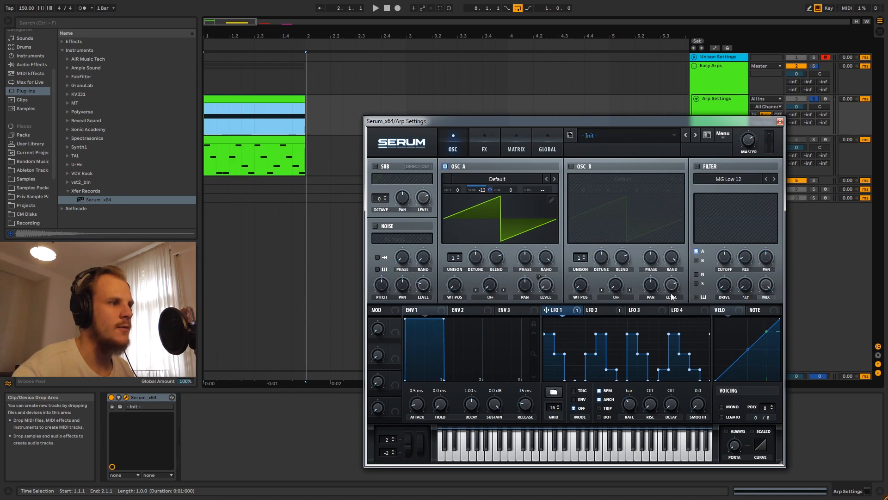
Close the Arp Settings synth window, arm the Arp Settings track and audition it with a test note.
{"action": "left_click", "coordinate": [779, 122]}
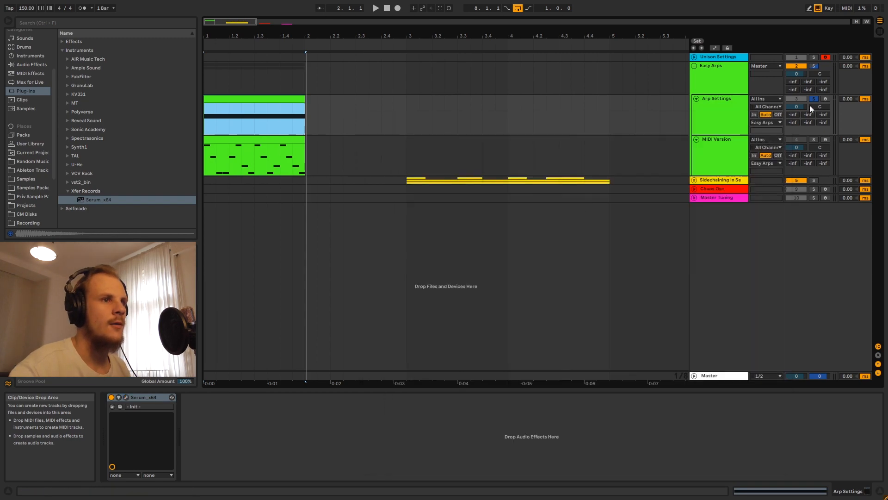
{"action": "left_click", "coordinate": [723, 103]}
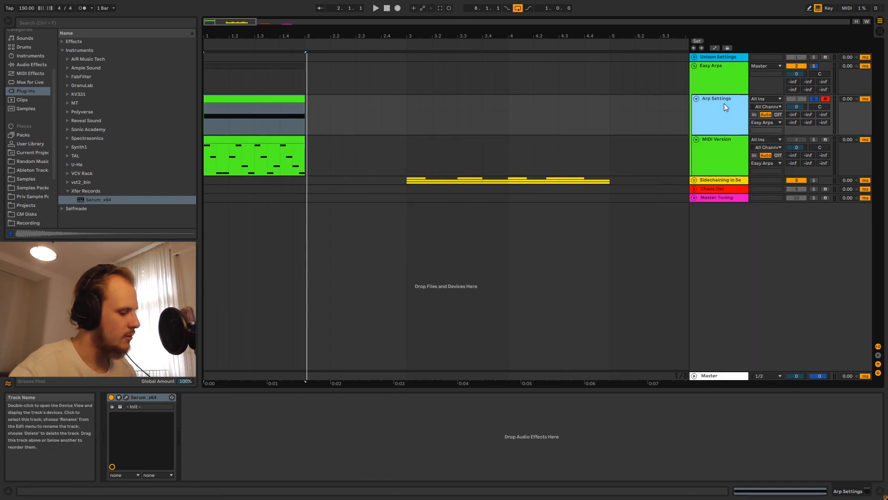
{"action": "key", "text": "a"}
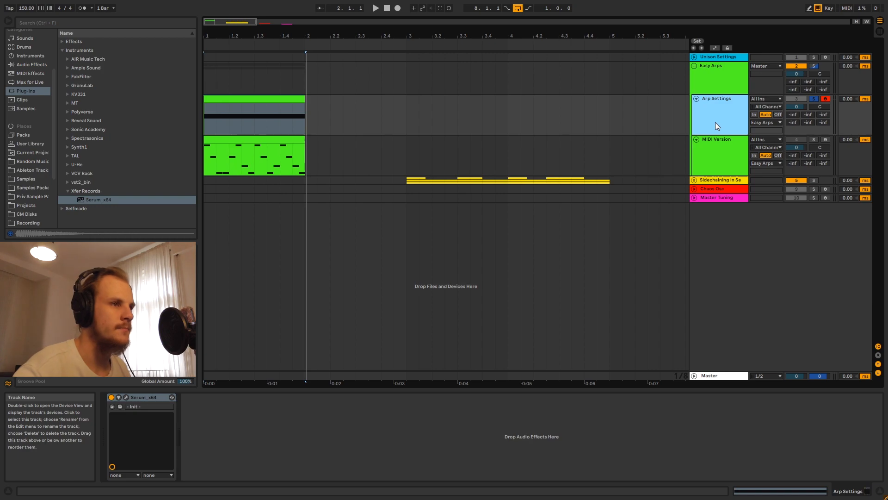
Collapse the Arp Settings and MIDI Version tracks and fold the Easy Arps group.
{"action": "left_click", "coordinate": [697, 98]}
{"action": "left_click", "coordinate": [696, 106]}
{"action": "left_click", "coordinate": [695, 67]}
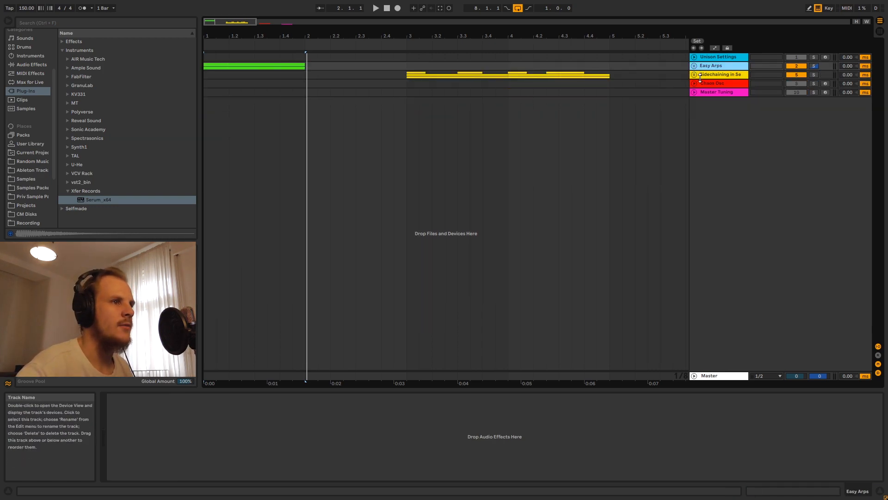
Unfold the Sidechaining group and its Sidechain Trigger, Lead and Drums tracks, and open the Sidechain Trigger's MIDI clip.
{"action": "left_click", "coordinate": [694, 74]}
{"action": "left_click_drag", "start_coordinate": [461, 31], "coordinate": [362, 83]}
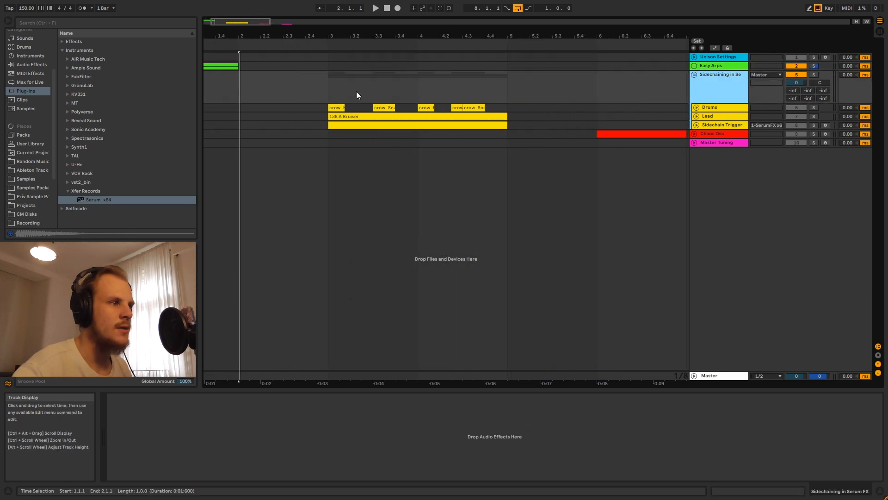
{"action": "left_click", "coordinate": [696, 125]}
{"action": "left_click", "coordinate": [697, 116]}
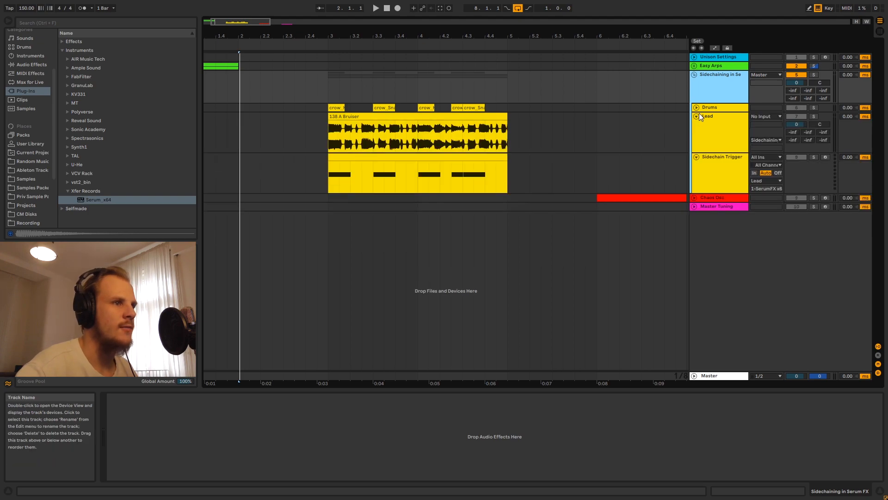
{"action": "left_click", "coordinate": [696, 107]}
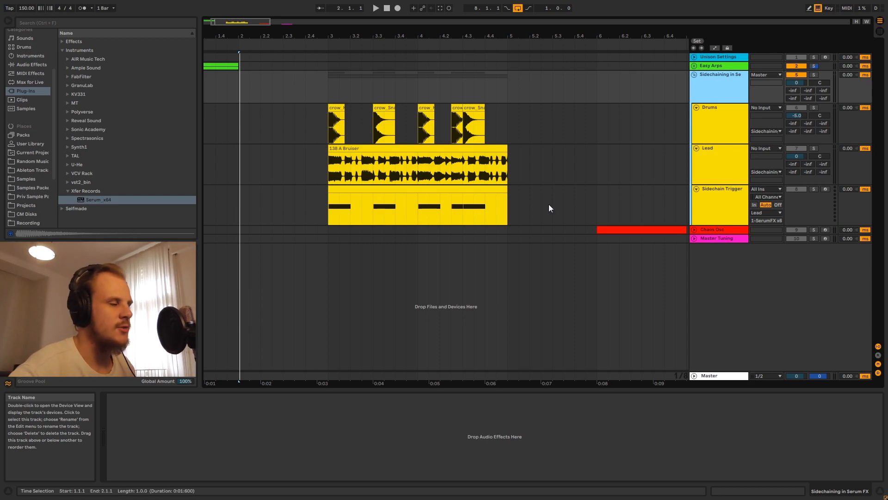
{"action": "left_click", "coordinate": [338, 203]}
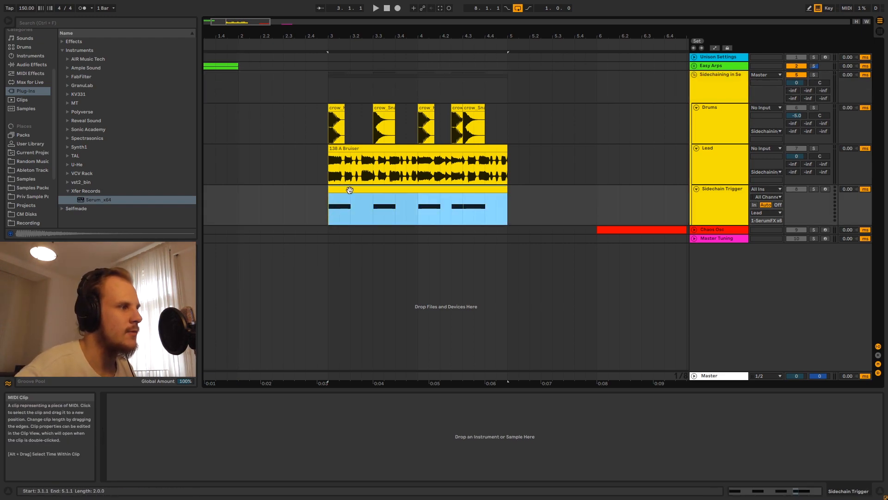
{"action": "double_click", "coordinate": [330, 212]}
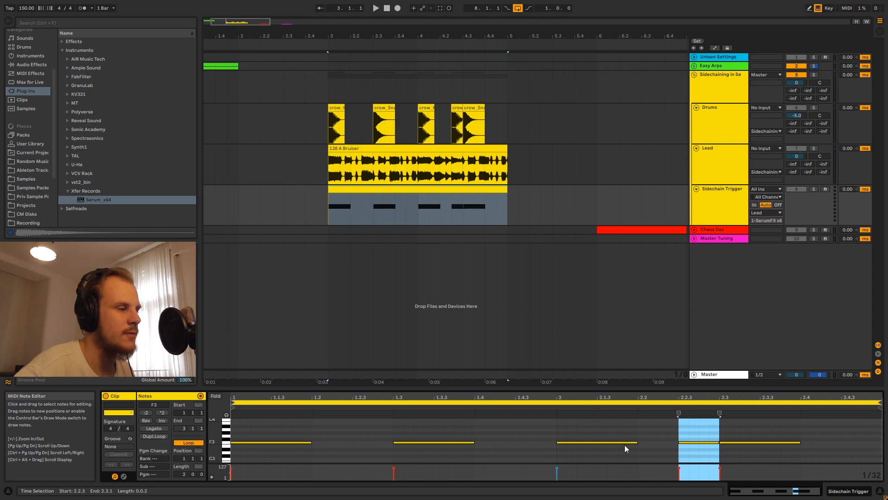
Audition the 138 A Bruiser clip with the Lead track soloed, and release the solo.
{"action": "left_click", "coordinate": [814, 149]}
{"action": "left_click", "coordinate": [712, 168]}
{"action": "left_click", "coordinate": [346, 168]}
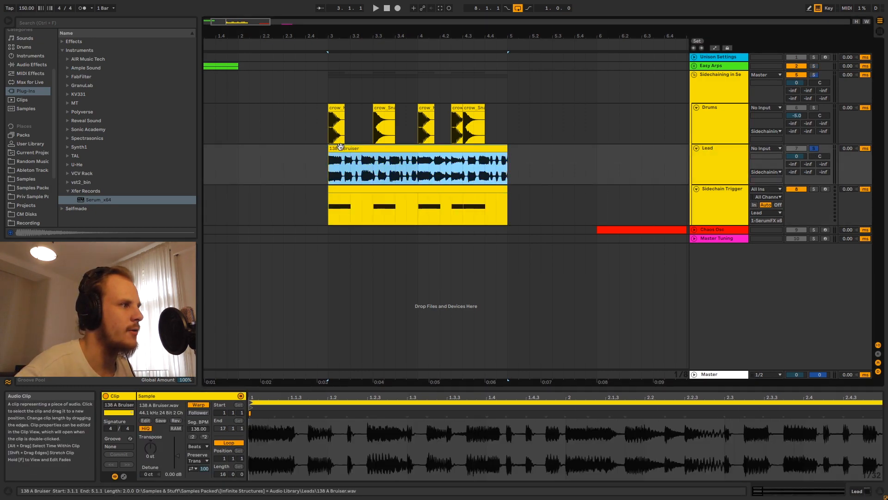
{"action": "key", "text": "space"}
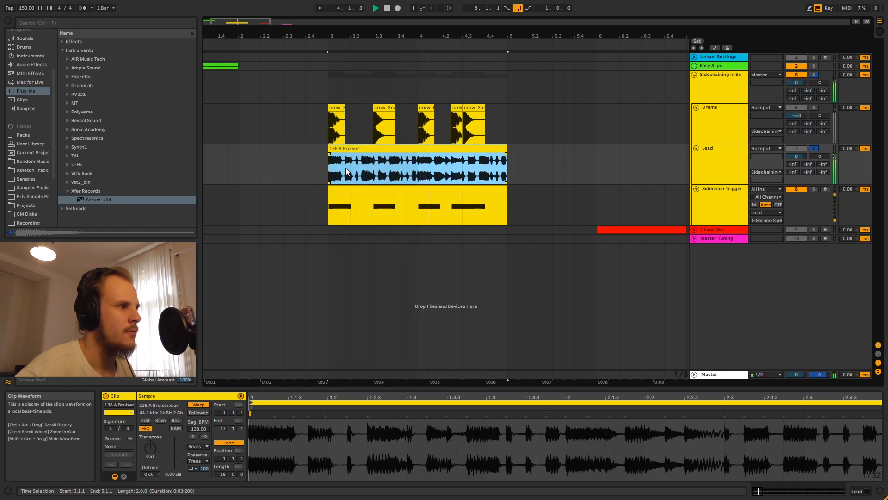
{"action": "key", "text": "space"}
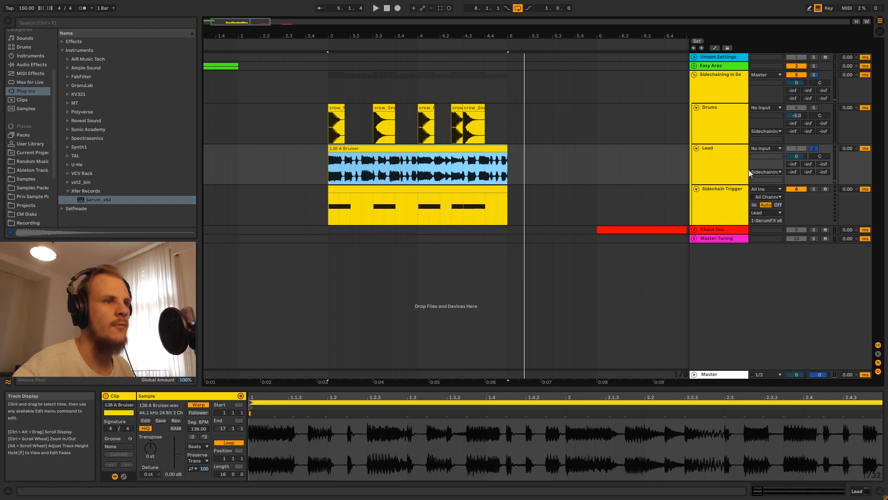
{"action": "left_click", "coordinate": [816, 149]}
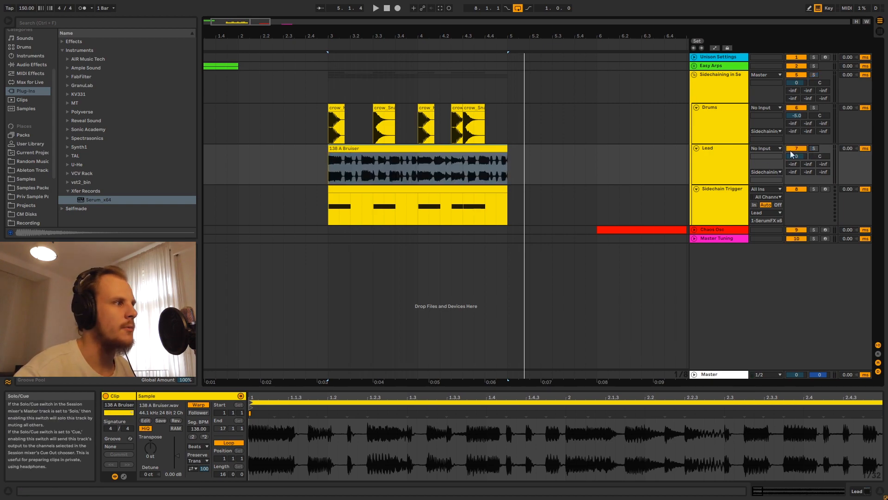
Solo the Sidechaining group, loop it from 3.1.1 to 5.1.1 and audition the loop.
{"action": "left_click", "coordinate": [814, 75]}
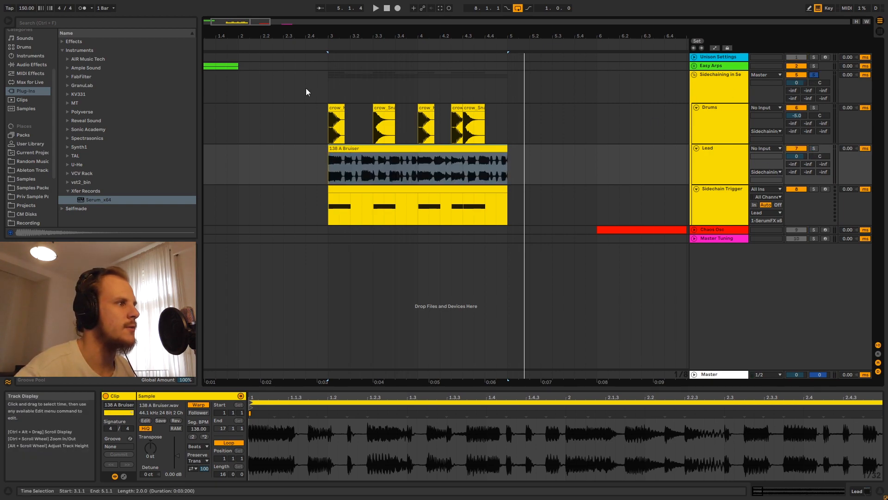
{"action": "left_click_drag", "start_coordinate": [329, 88], "coordinate": [500, 95]}
{"action": "key", "text": "ctrl+l"}
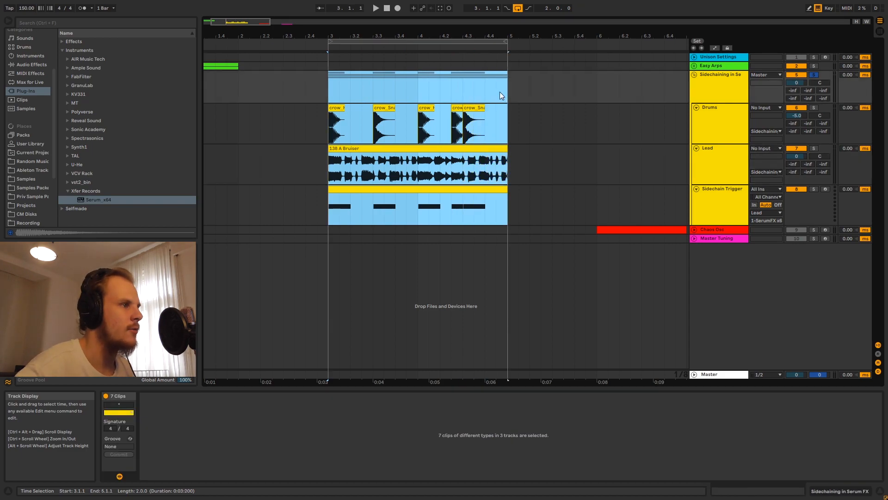
{"action": "key", "text": "space"}
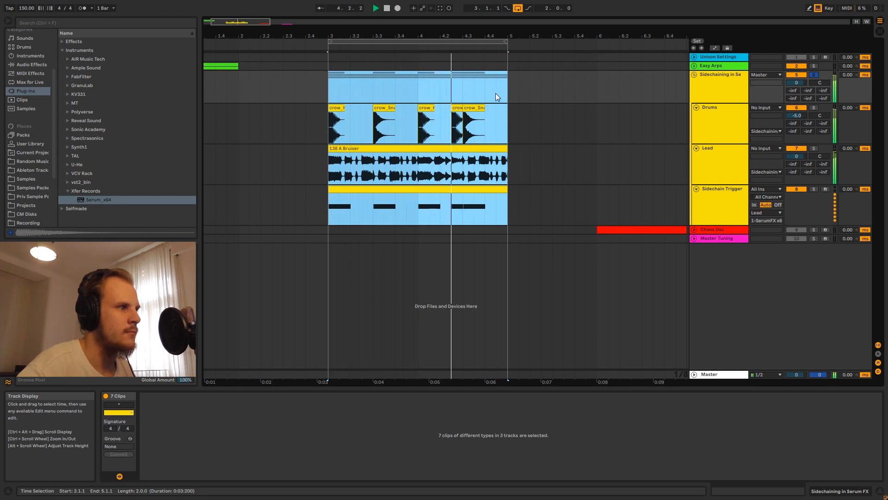
{"action": "key", "text": "space"}
Check the SerumFX device on the Lead track and the Sidechain Trigger's MIDI output routing to it.
{"action": "left_click", "coordinate": [733, 161]}
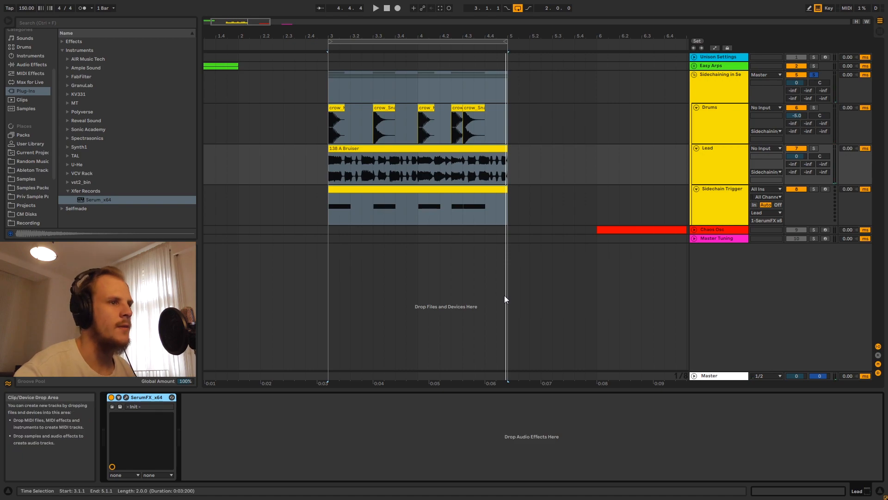
{"action": "left_click", "coordinate": [725, 218]}
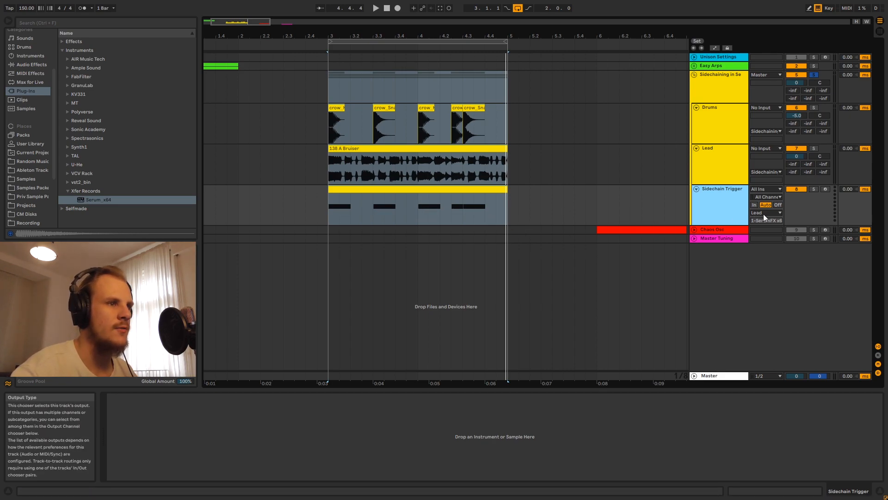
{"action": "left_click", "coordinate": [728, 167]}
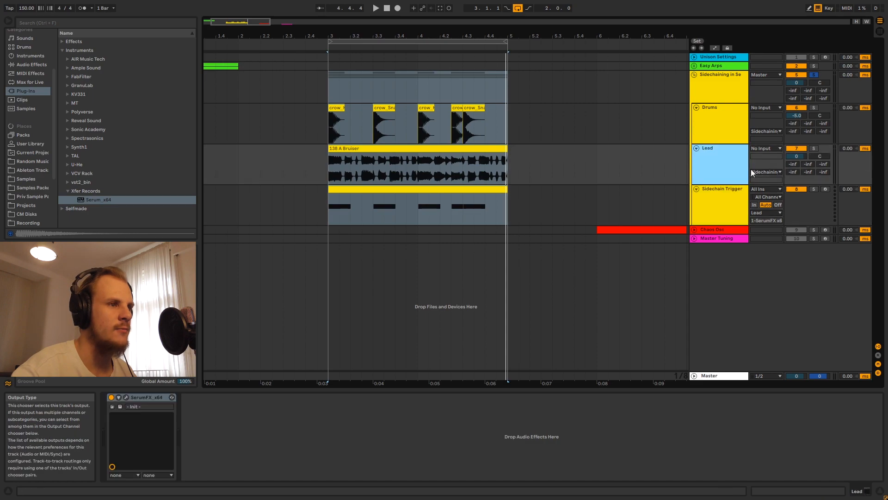
{"action": "left_click", "coordinate": [742, 204]}
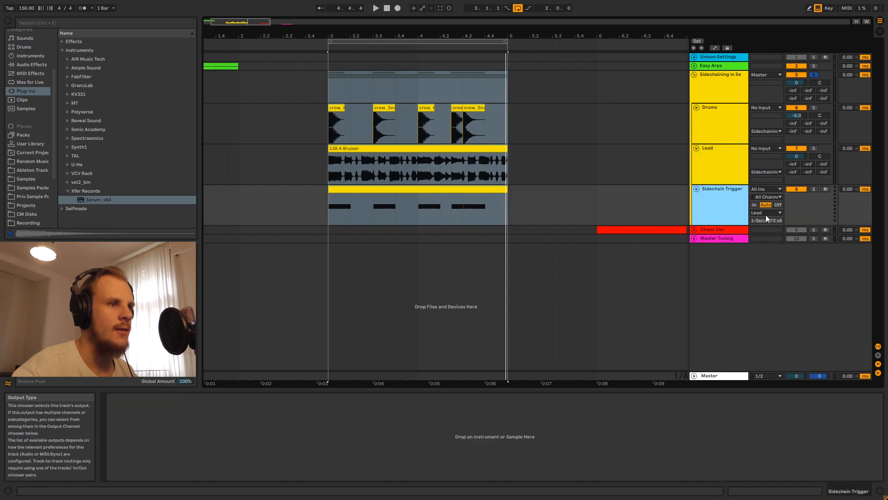
{"action": "left_click", "coordinate": [722, 170]}
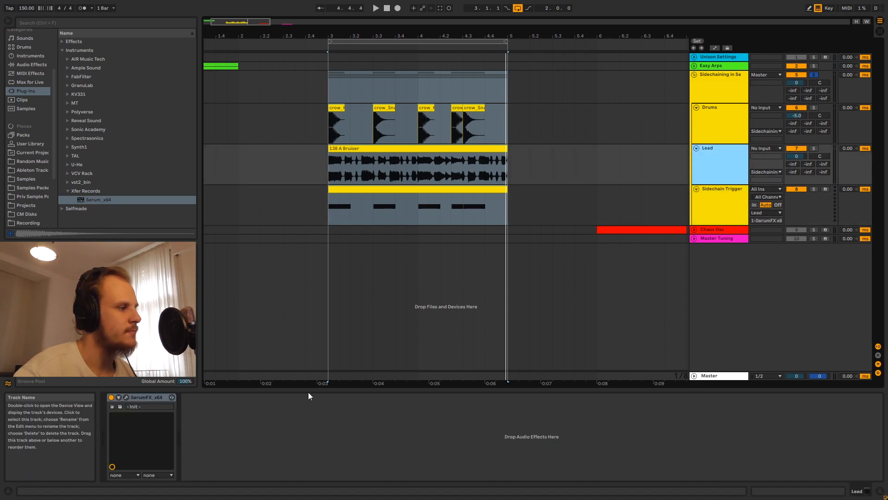
Open SerumFX on the Lead track and review its oscillator page before returning to the effects page.
{"action": "left_click", "coordinate": [125, 397]}
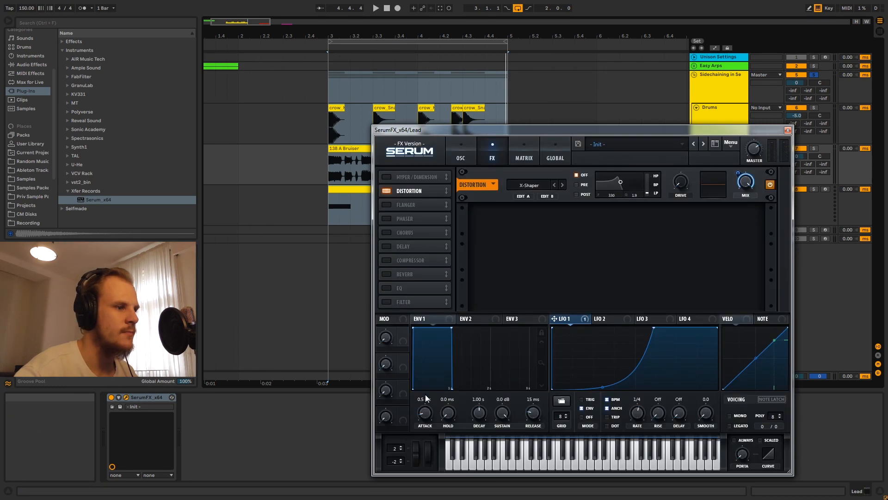
{"action": "left_click", "coordinate": [459, 156]}
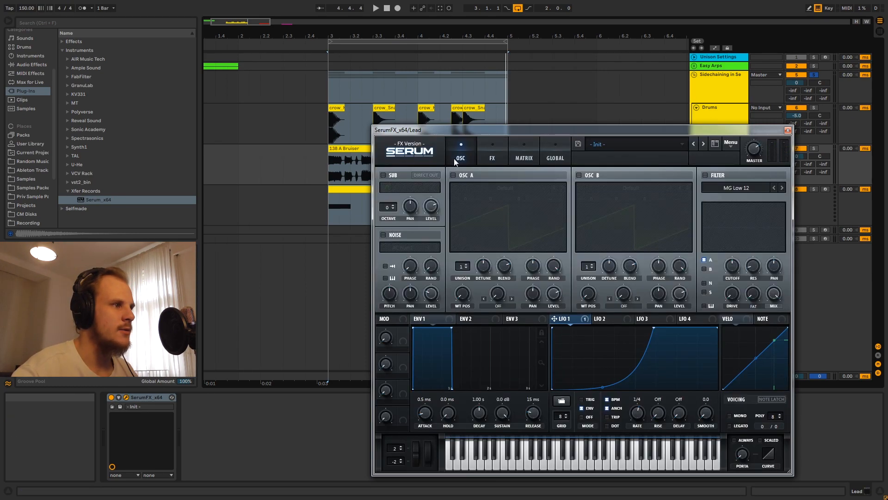
{"action": "left_click", "coordinate": [493, 159]}
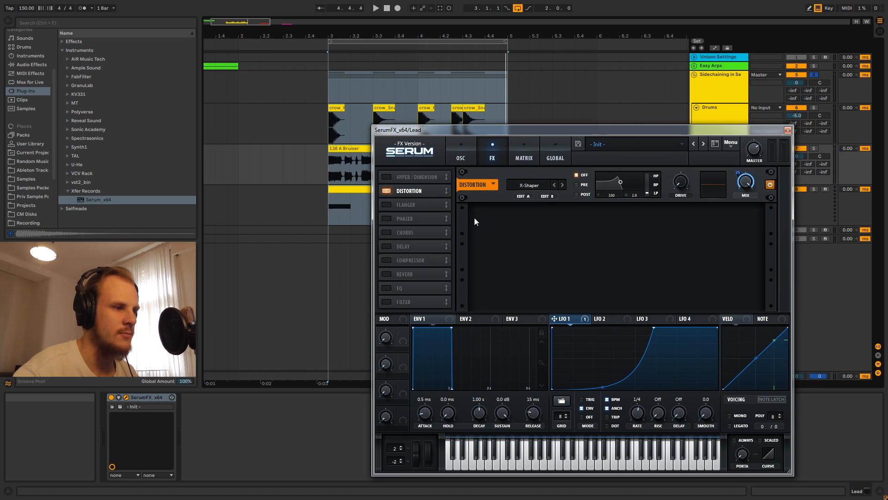
Choose X-Shaper as the distortion type in SerumFX.
{"action": "left_click", "coordinate": [539, 186]}
{"action": "left_click", "coordinate": [545, 308]}
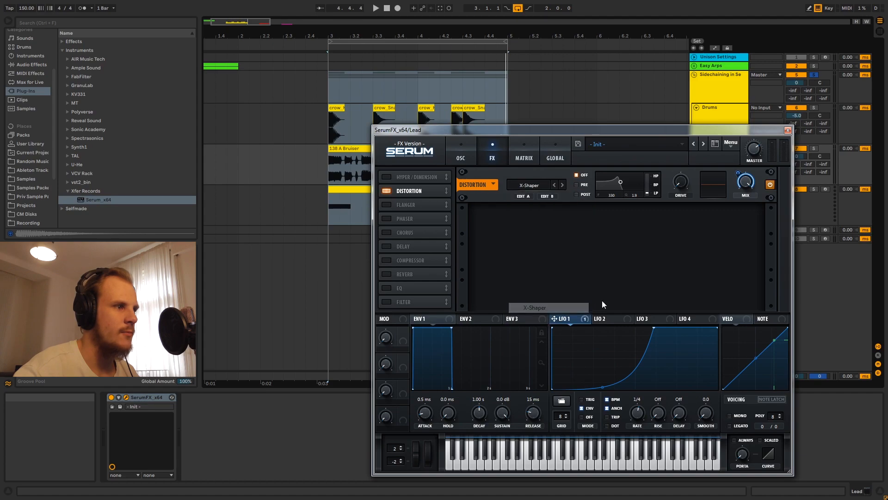
{"action": "left_click", "coordinate": [533, 189]}
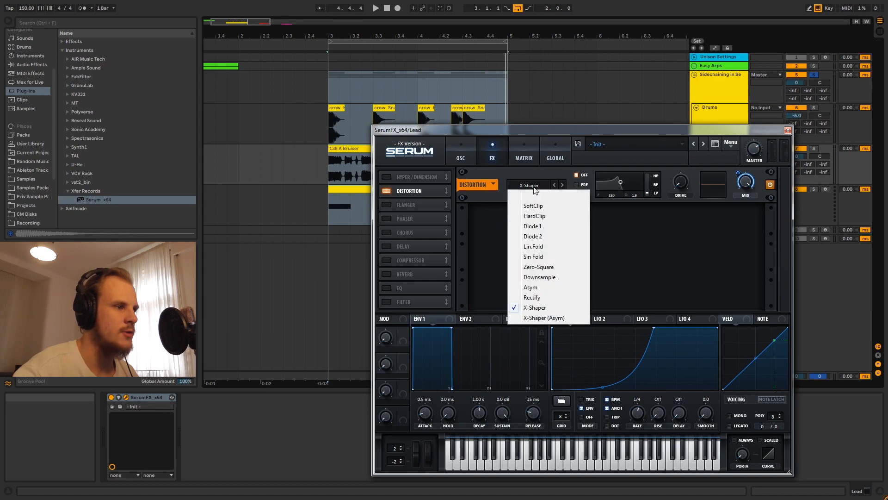
{"action": "left_click", "coordinate": [559, 306]}
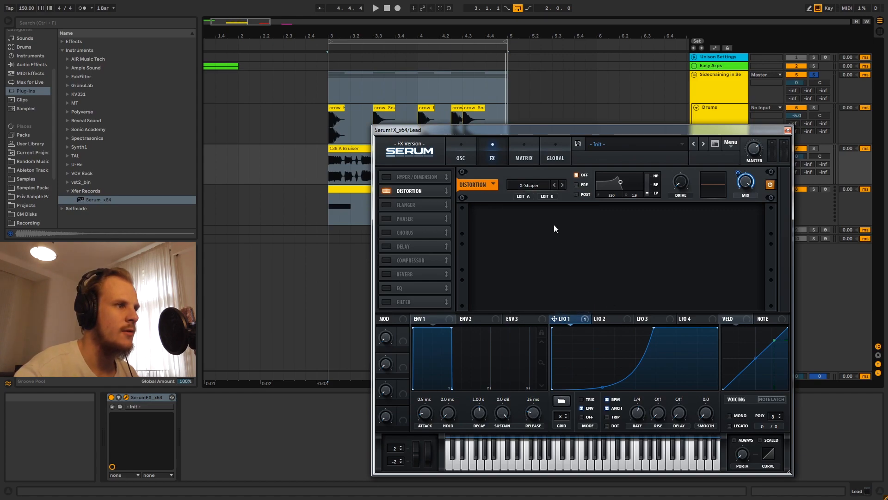
Inspect the X-Shaper's B and A curves, holding curve A's end point at the bottom, and close the curve editor.
{"action": "left_click", "coordinate": [548, 196]}
{"action": "left_click", "coordinate": [387, 143]}
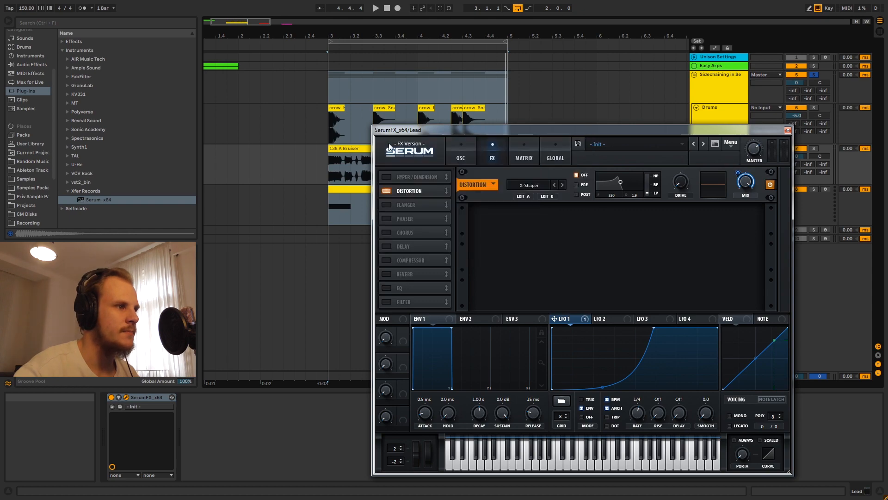
{"action": "left_click", "coordinate": [521, 196]}
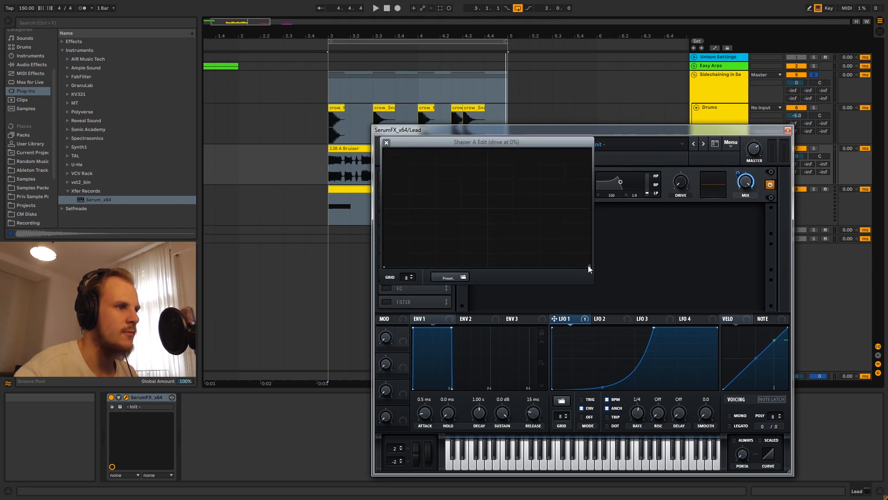
{"action": "left_click_drag", "start_coordinate": [589, 269], "coordinate": [611, 270]}
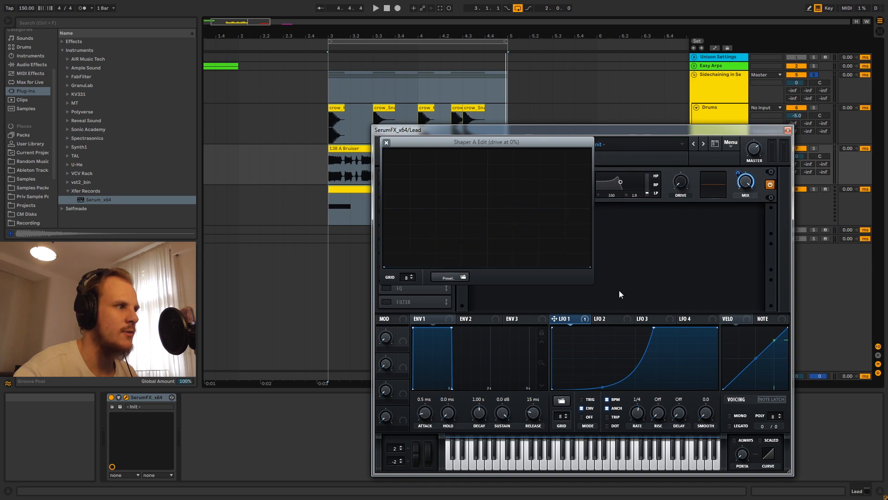
{"action": "left_click", "coordinate": [386, 143]}
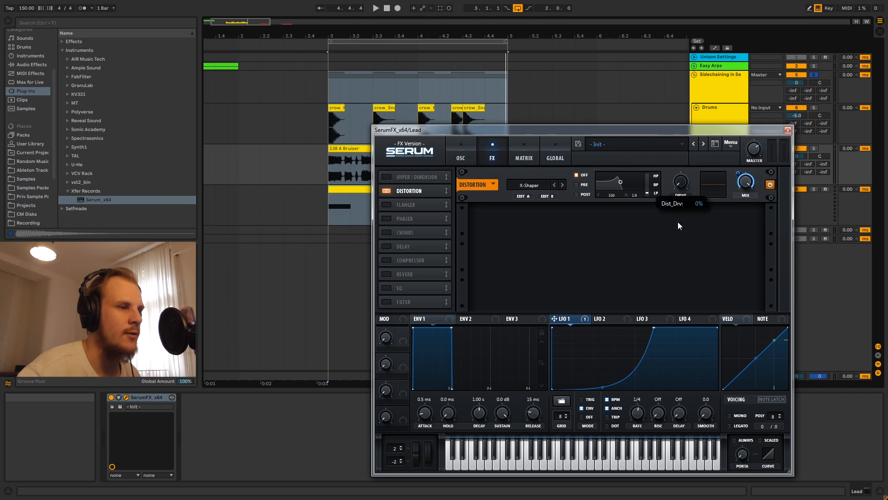
Keep the distortion drive at 0% and sweep the distortion mix down and back to 100%.
{"action": "left_click_drag", "start_coordinate": [682, 185], "coordinate": [680, 240]}
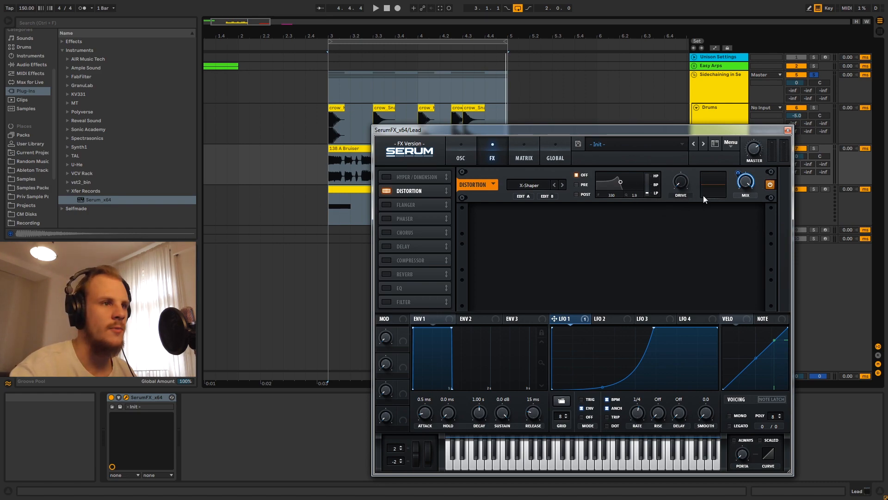
{"action": "left_click_drag", "start_coordinate": [695, 135], "coordinate": [640, 134]}
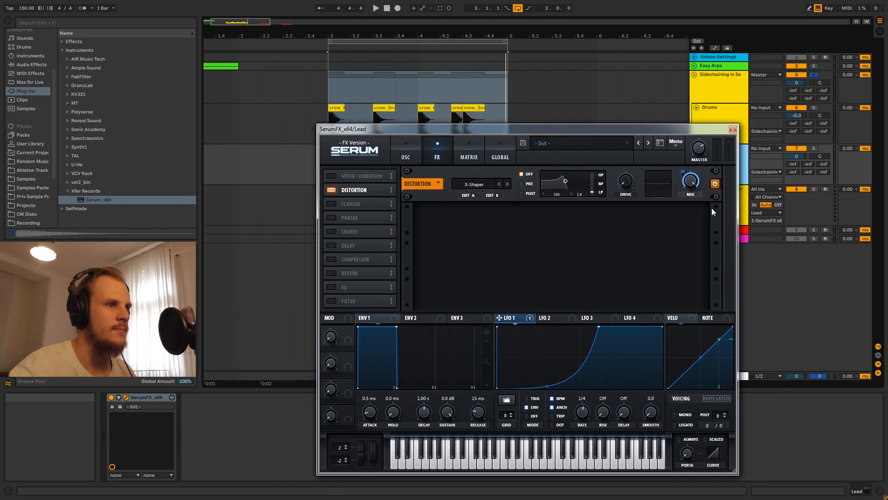
{"action": "left_click_drag", "start_coordinate": [693, 181], "coordinate": [687, 300]}
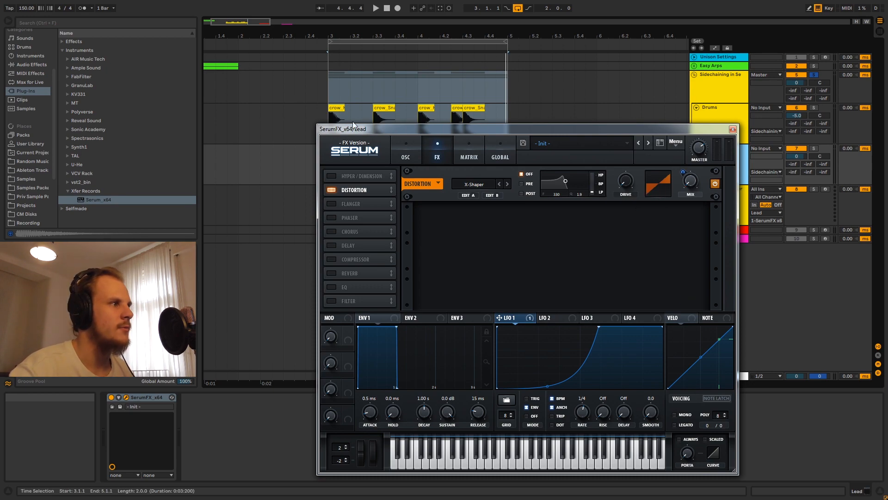
{"action": "left_click", "coordinate": [368, 99]}
{"action": "left_click", "coordinate": [690, 184]}
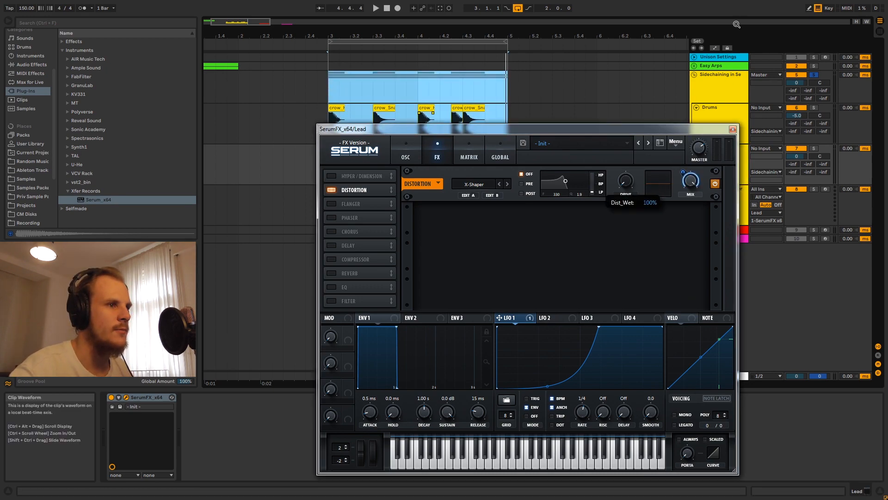
Audition the loop from 3.1.1 with LFO 1's modulation of the distortion mix bypassed, and re-enable the modulation.
{"action": "right_click", "coordinate": [689, 184]}
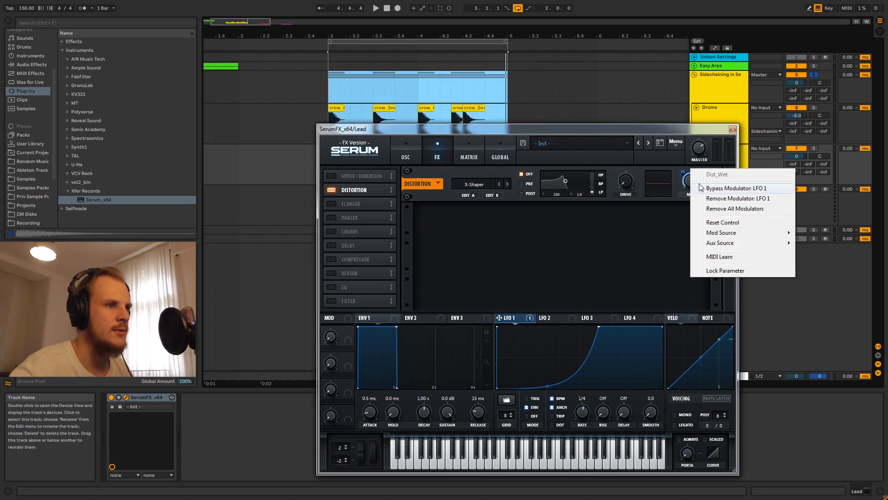
{"action": "left_click", "coordinate": [738, 198]}
{"action": "left_click", "coordinate": [332, 77]}
{"action": "key", "text": "space"}
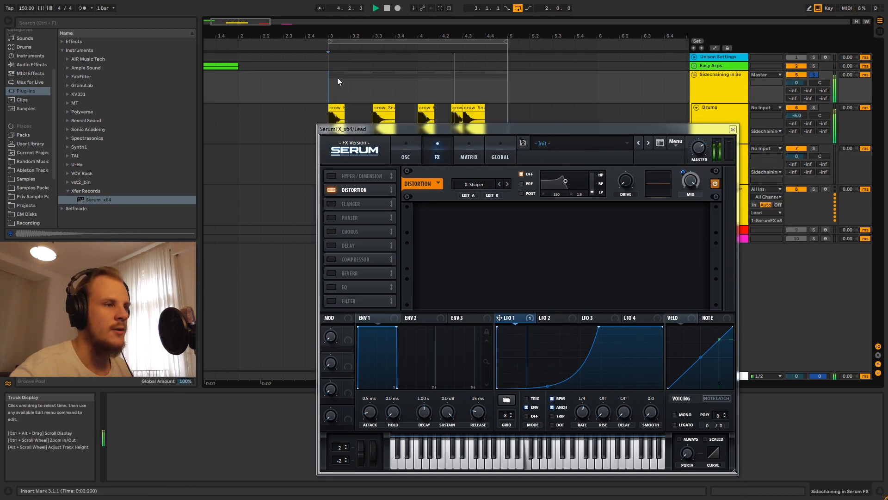
{"action": "right_click", "coordinate": [684, 183]}
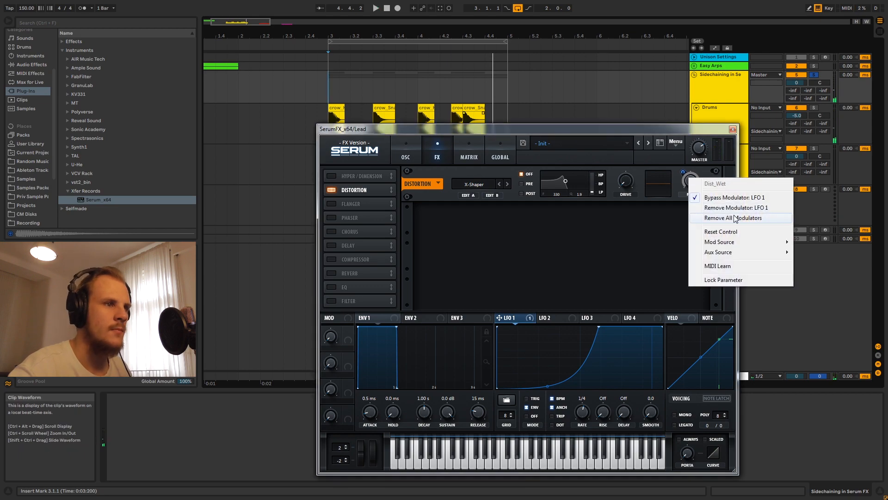
{"action": "left_click", "coordinate": [763, 208]}
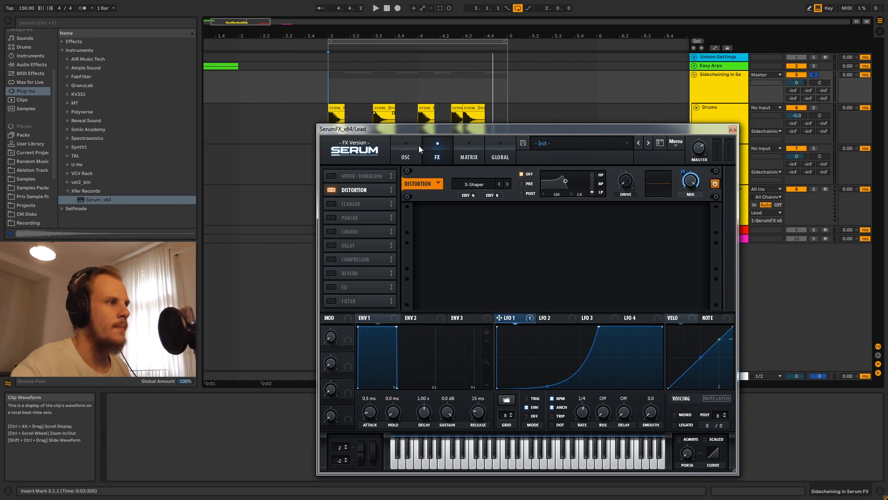
Move the SerumFX window clear of the clips, select 3.1.1 to 3.2.1 in the Sidechain Trigger clip, and point out the distortion mix.
{"action": "left_click_drag", "start_coordinate": [418, 131], "coordinate": [519, 168]}
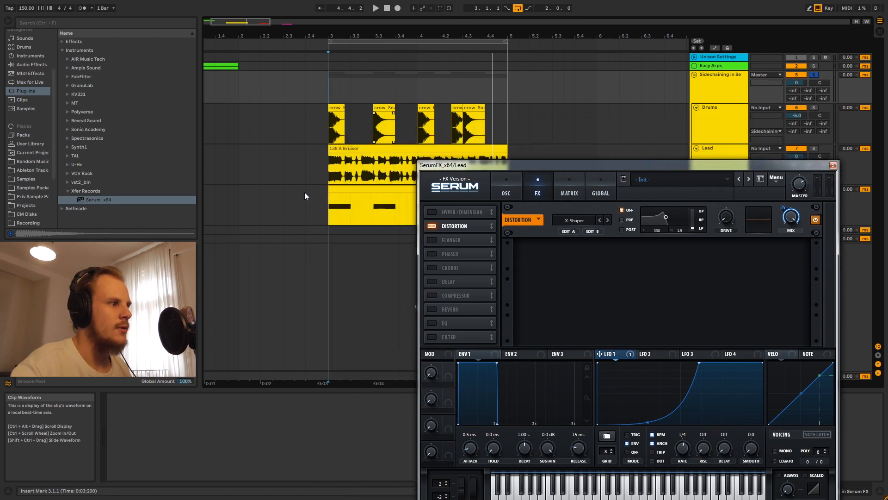
{"action": "left_click", "coordinate": [329, 210]}
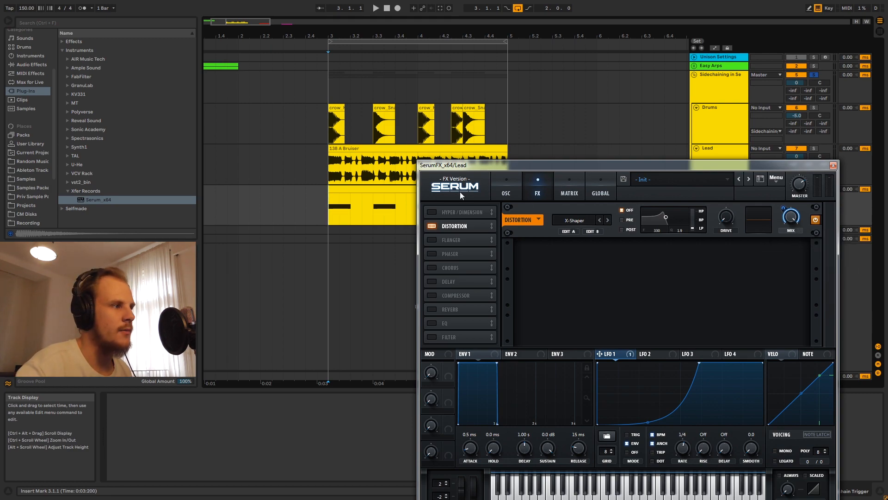
{"action": "left_click_drag", "start_coordinate": [326, 209], "coordinate": [347, 210]}
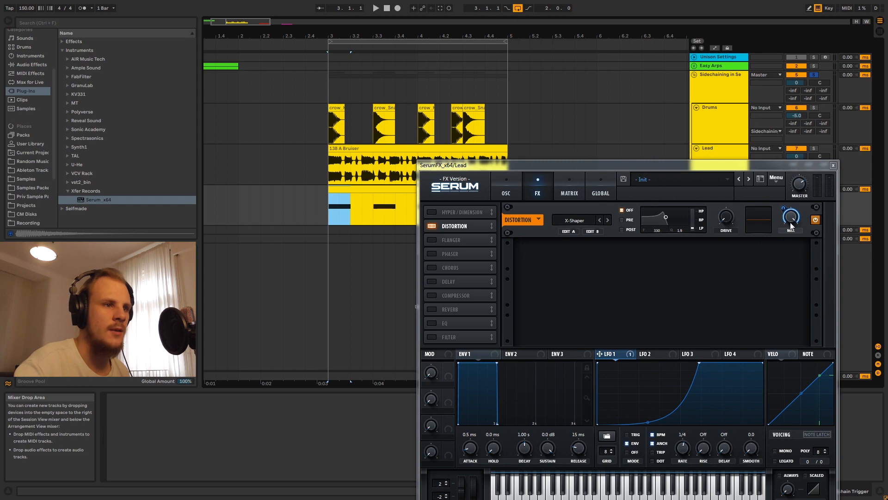
{"action": "left_click_drag", "start_coordinate": [791, 220], "coordinate": [778, 238]}
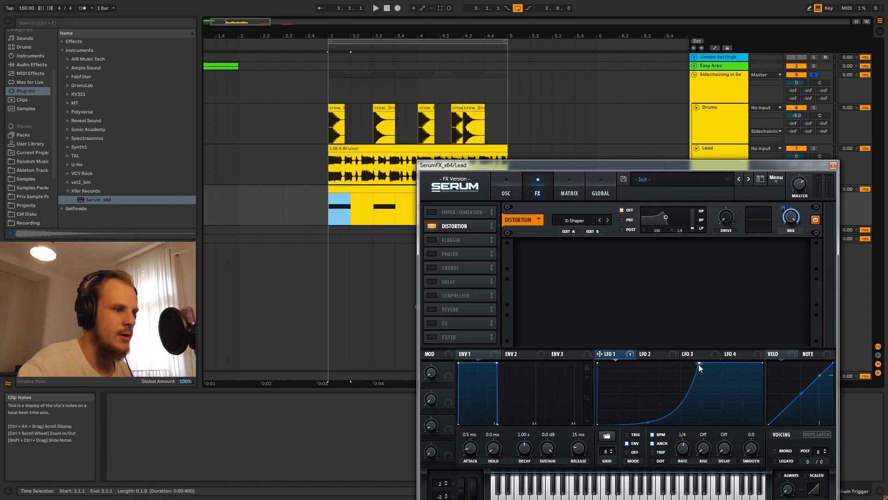
Try a double-dip shape in LFO 1 by adding a mid-height peak and a bottom point, with curved segments between them.
{"action": "double_click", "coordinate": [636, 392]}
{"action": "double_click", "coordinate": [671, 395]}
{"action": "left_click_drag", "start_coordinate": [671, 395], "coordinate": [681, 440]}
{"action": "left_click_drag", "start_coordinate": [658, 408], "coordinate": [658, 428]}
{"action": "left_click_drag", "start_coordinate": [690, 393], "coordinate": [692, 419]}
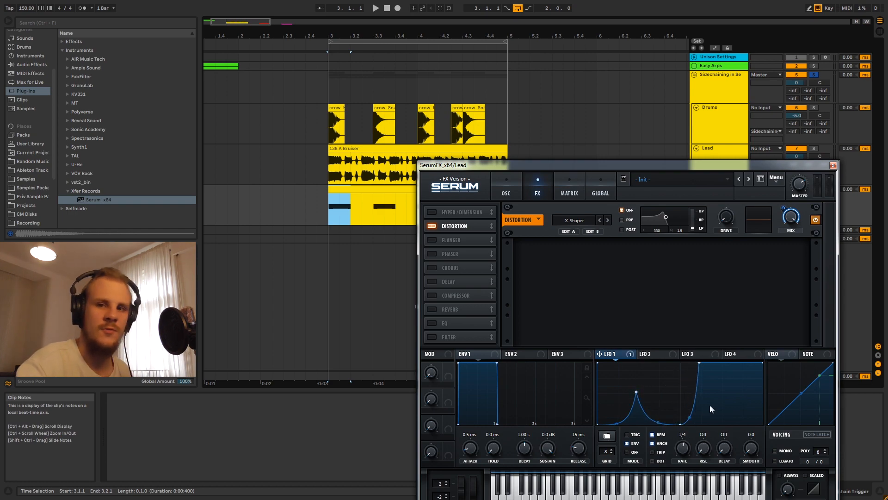
{"action": "right_click", "coordinate": [681, 423]}
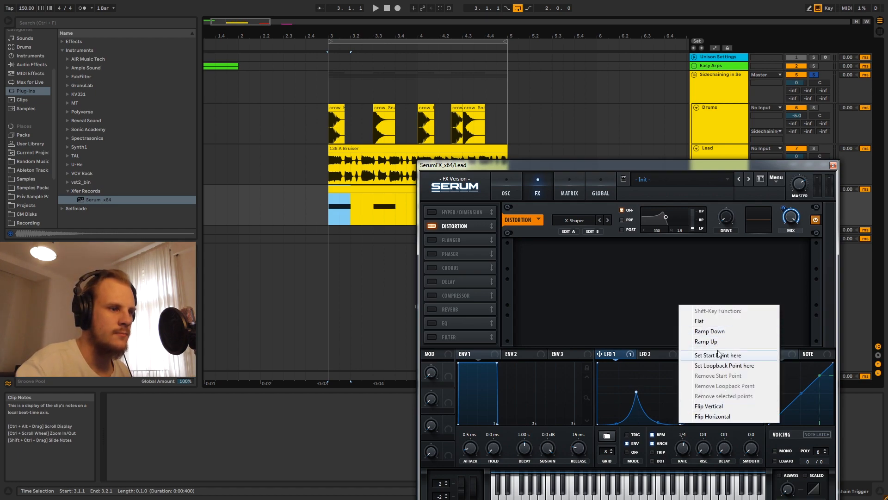
{"action": "left_click", "coordinate": [671, 377]}
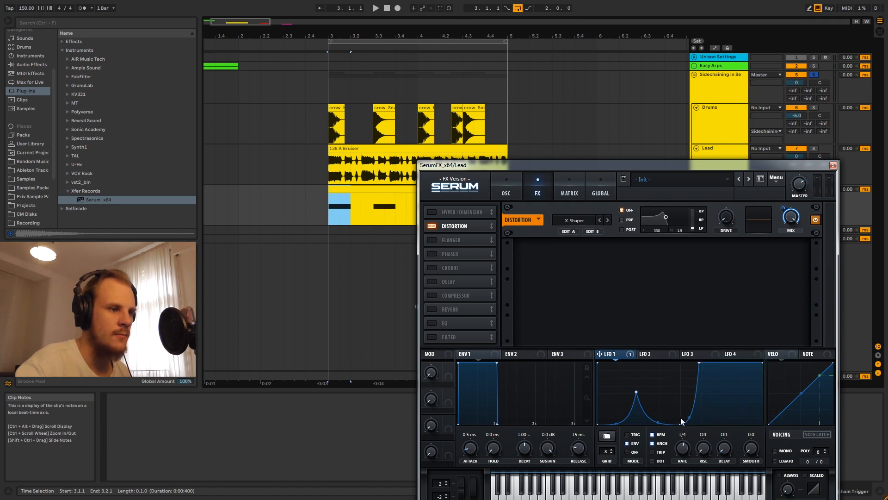
Remove the two added points from LFO 1 and bend the rise back into a slow-start curve.
{"action": "left_click_drag", "start_coordinate": [681, 424], "coordinate": [679, 424]}
{"action": "double_click", "coordinate": [680, 423]}
{"action": "double_click", "coordinate": [636, 391]}
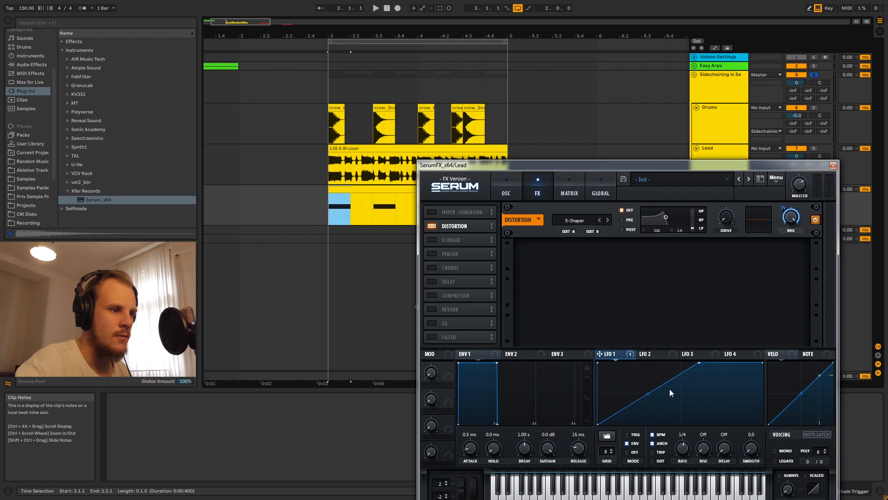
{"action": "left_click_drag", "start_coordinate": [647, 395], "coordinate": [645, 407]}
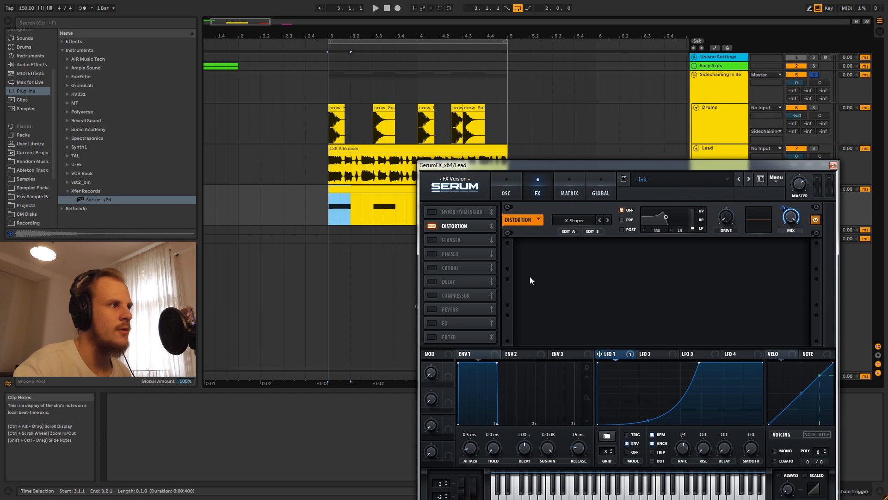
Shorten LFO 1's rise by moving its upper point slightly earlier, and raise the X-Shaper distortion drive.
{"action": "left_click_drag", "start_coordinate": [699, 362], "coordinate": [660, 363]}
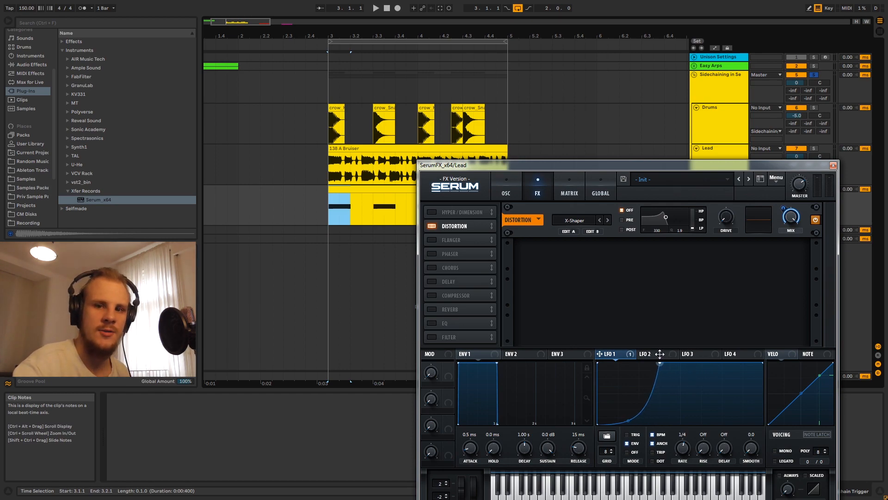
{"action": "left_click_drag", "start_coordinate": [660, 367], "coordinate": [688, 364]}
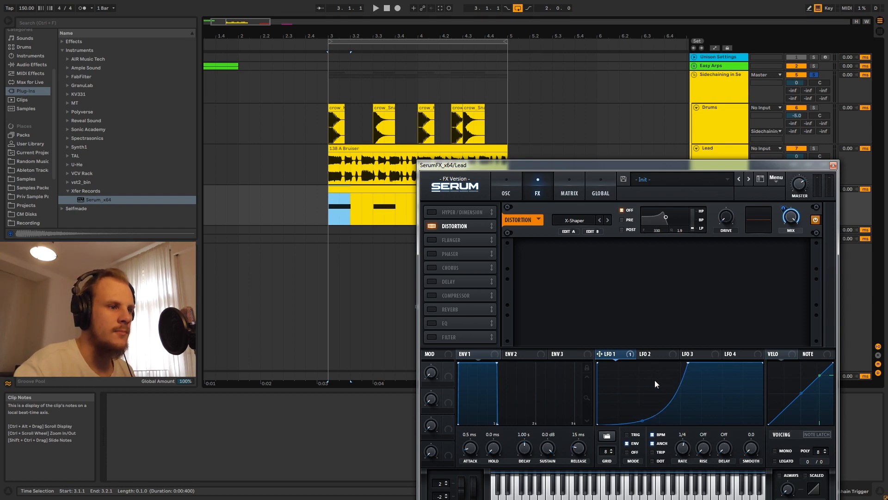
{"action": "mouse_move", "coordinate": [728, 219]}
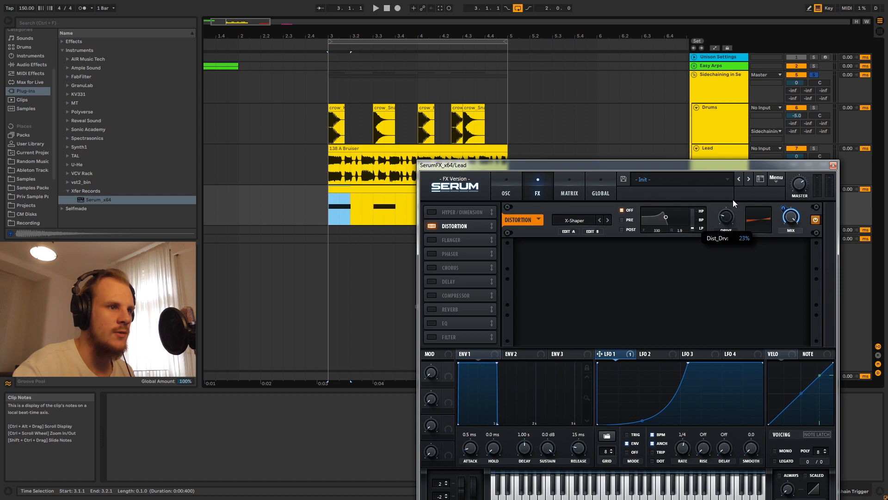
{"action": "left_click_drag", "start_coordinate": [732, 199], "coordinate": [736, 174]}
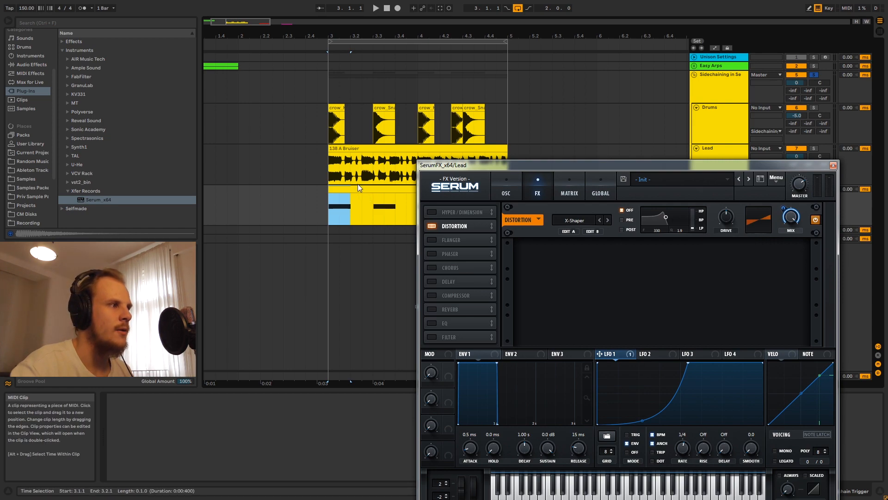
Audition the loop with the Lead track soloed, close the SerumFX window, and unsolo the track.
{"action": "left_click", "coordinate": [711, 148]}
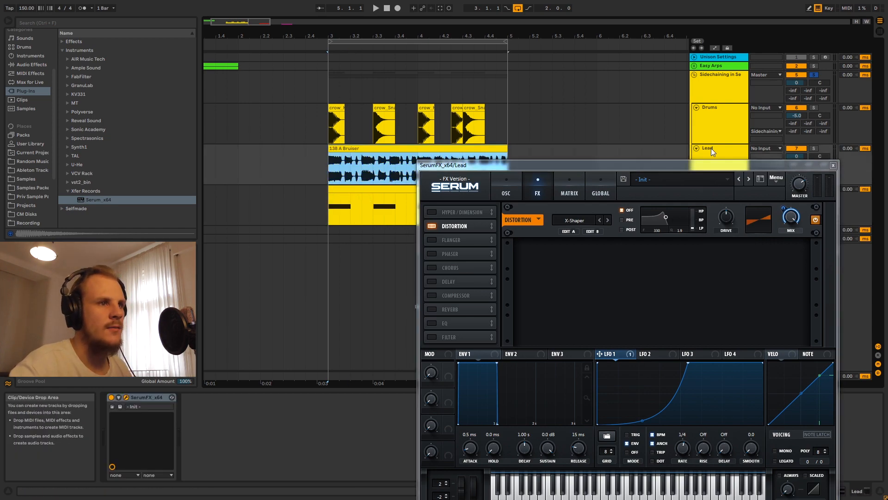
{"action": "left_click", "coordinate": [813, 149]}
{"action": "key", "text": "space"}
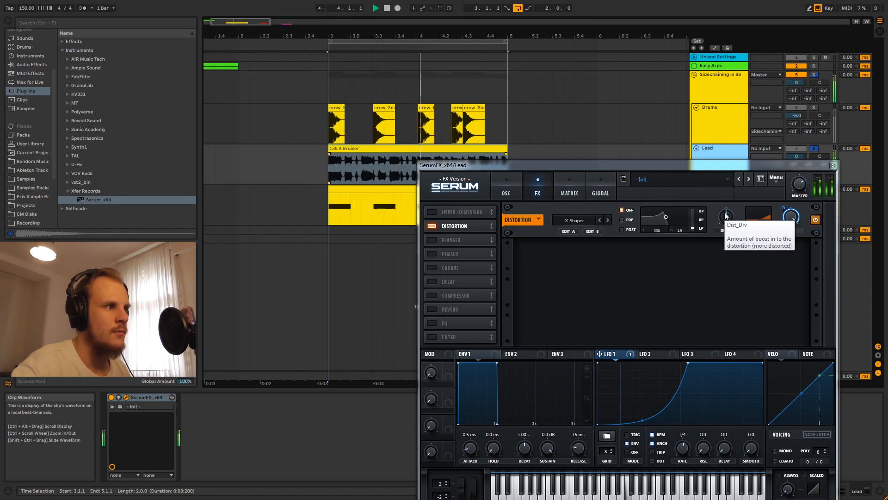
{"action": "key", "text": "space"}
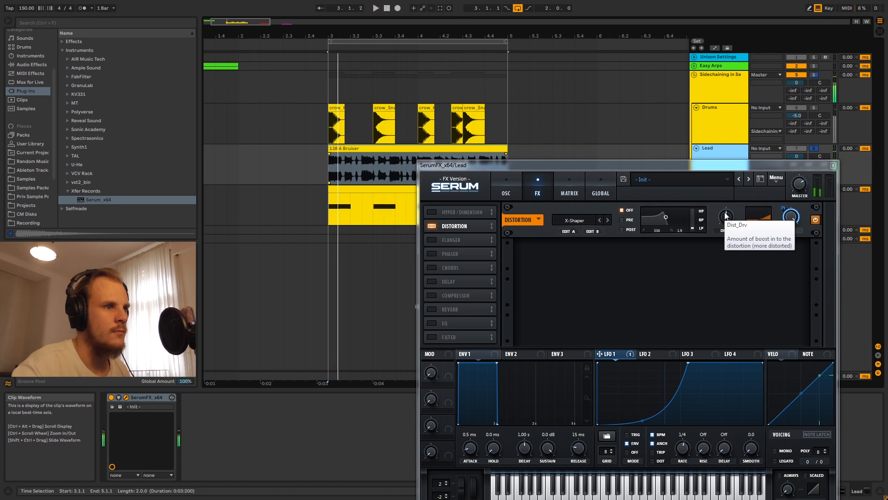
{"action": "left_click", "coordinate": [833, 166]}
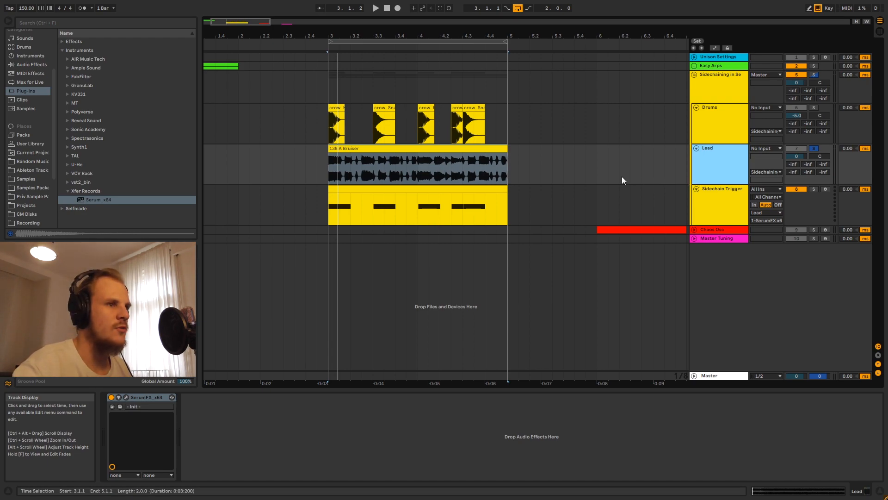
{"action": "left_click", "coordinate": [815, 148]}
Fold the Lead, Drums and Sidechain Trigger tracks and collapse the sidechaining group.
{"action": "left_click", "coordinate": [696, 147]}
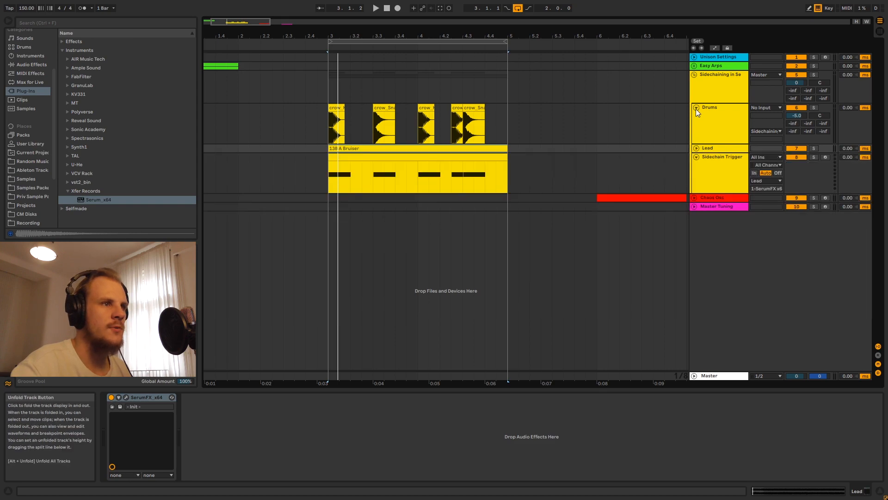
{"action": "left_click", "coordinate": [696, 108]}
{"action": "left_click", "coordinate": [695, 124]}
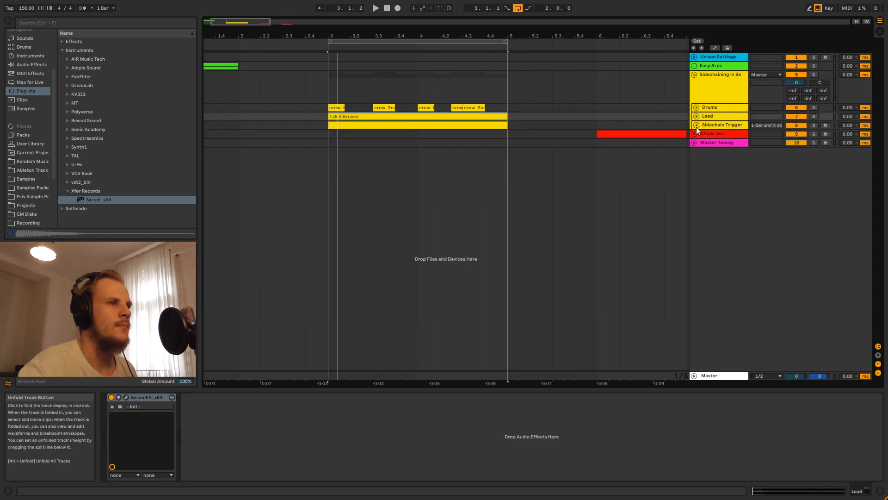
{"action": "left_click", "coordinate": [694, 75]}
Unfold the Chaos Osc track and add a G1 note spanning the full bar of its MIDI clip at bar 6.
{"action": "left_click", "coordinate": [695, 84]}
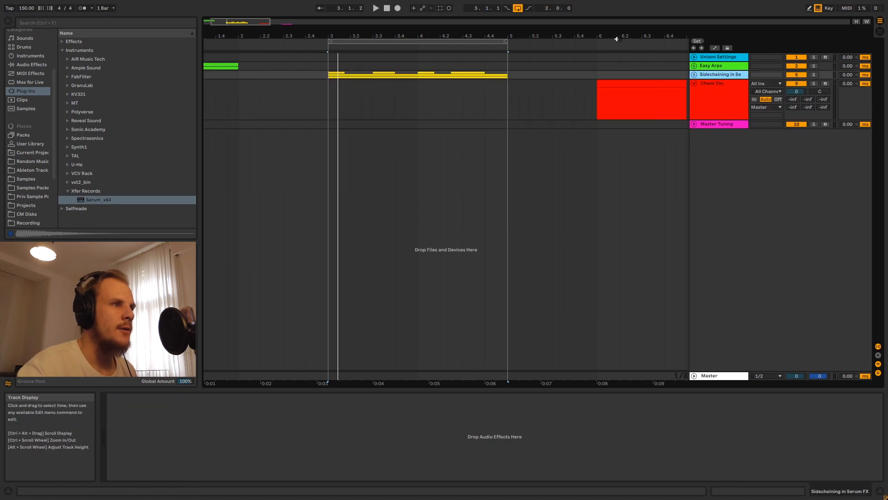
{"action": "left_click_drag", "start_coordinate": [555, 36], "coordinate": [483, 81]}
{"action": "left_click", "coordinate": [486, 96]}
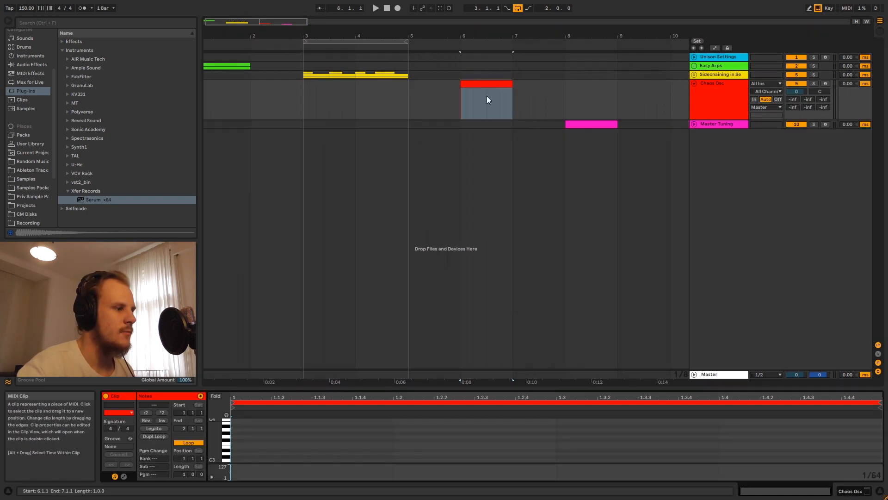
{"action": "double_click", "coordinate": [235, 435]}
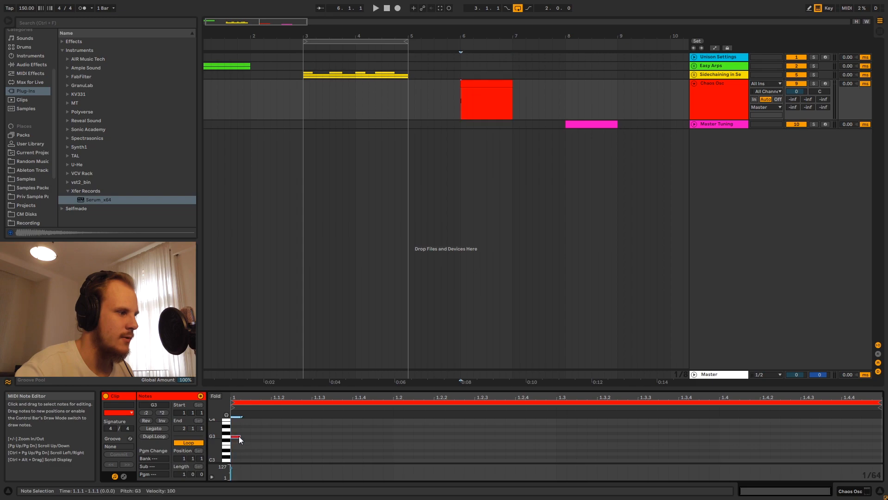
{"action": "left_click_drag", "start_coordinate": [238, 437], "coordinate": [880, 440]}
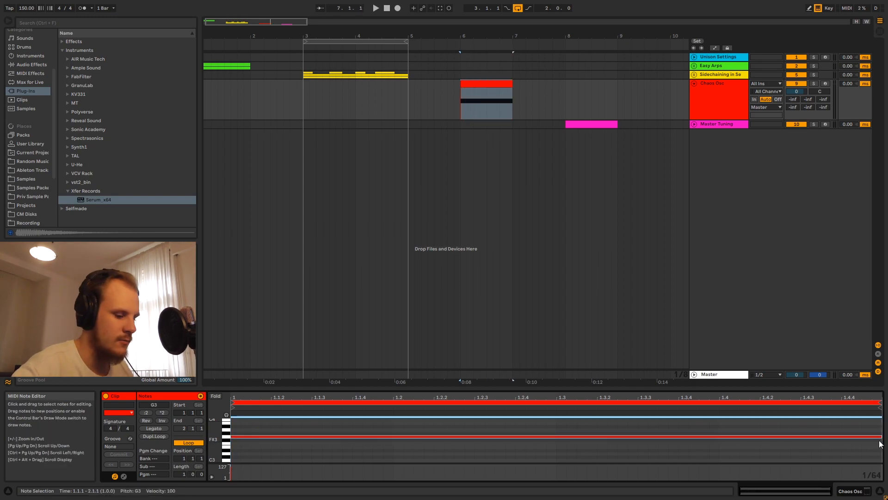
{"action": "key", "text": "shift+Down"}
{"action": "key", "text": "shift+Down"}
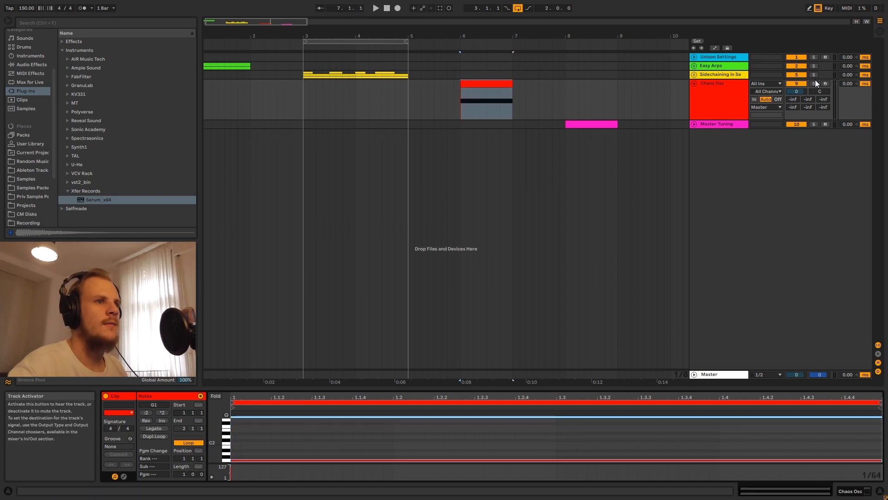
Solo the Chaos Osc track, play its clip, and set the loop to the clip's length from 6.1.1.
{"action": "left_click", "coordinate": [815, 83]}
{"action": "left_click", "coordinate": [497, 86]}
{"action": "key", "text": "space"}
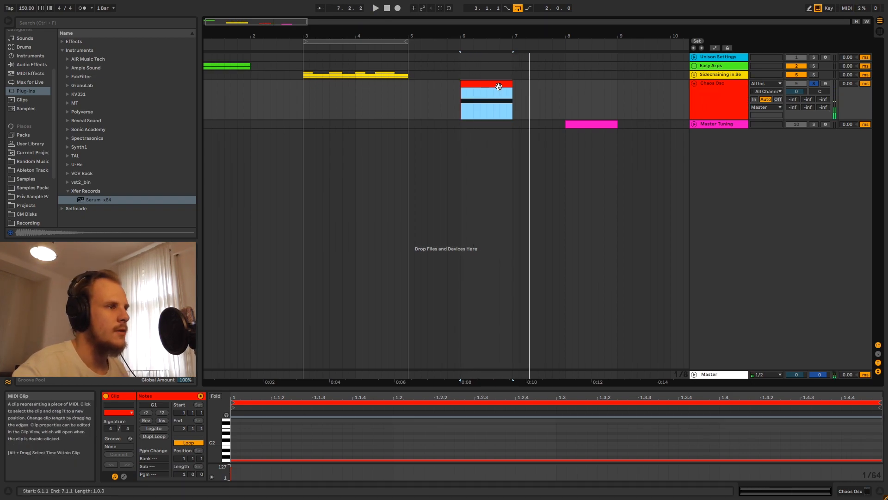
{"action": "key", "text": "ctrl+l"}
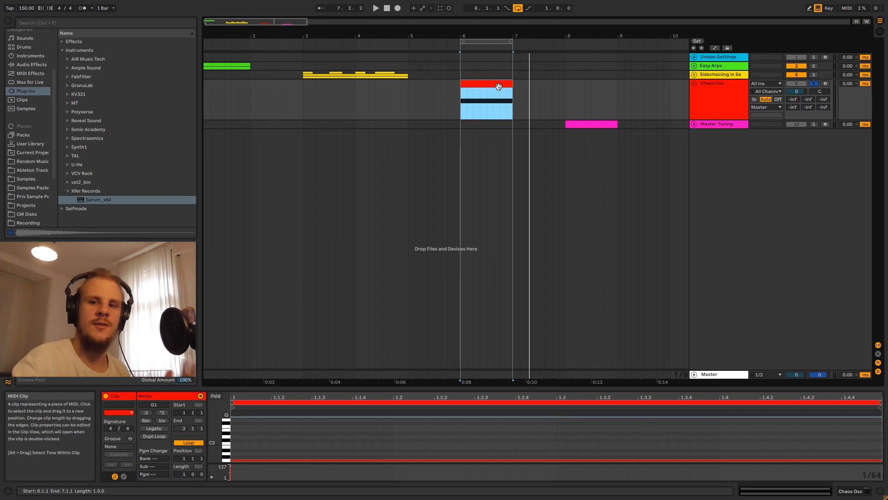
Open the Chaos Osc track's Serum instrument and view its LFO 1 and LFO 2 shapes.
{"action": "double_click", "coordinate": [723, 92]}
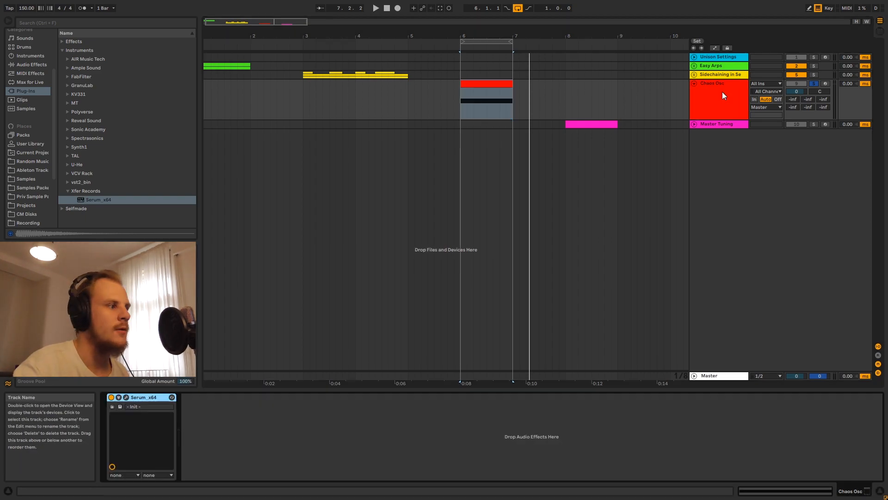
{"action": "left_click", "coordinate": [126, 397]}
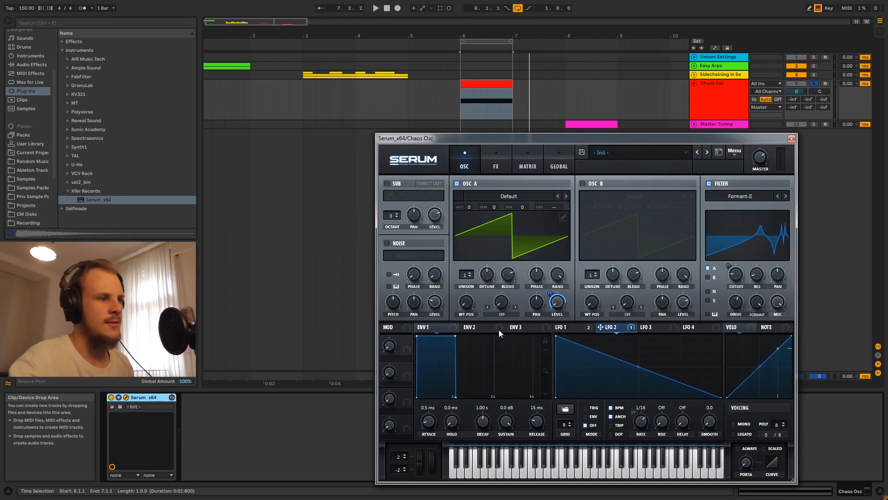
{"action": "left_click", "coordinate": [592, 329]}
{"action": "left_click", "coordinate": [607, 329]}
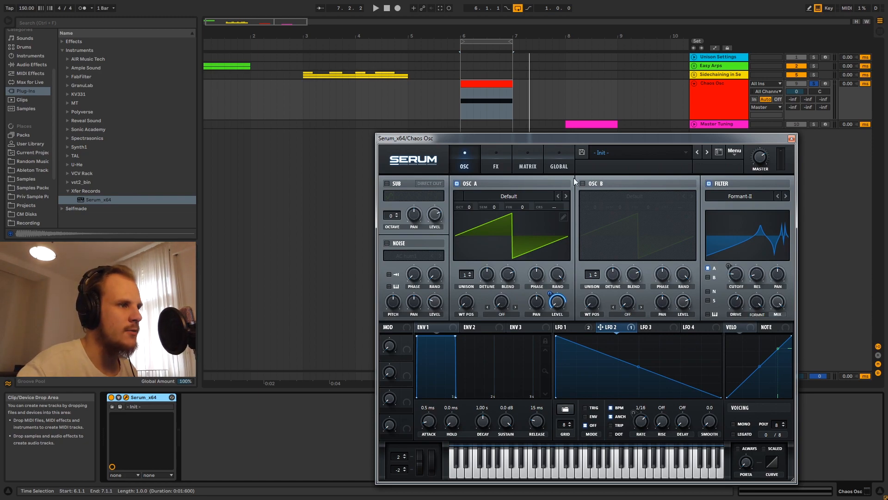
Examine Serum's Chaos 1 settings, the modulation matrix routings for Chaos 1 and both LFOs, and LFO 1's shape.
{"action": "left_click", "coordinate": [567, 165]}
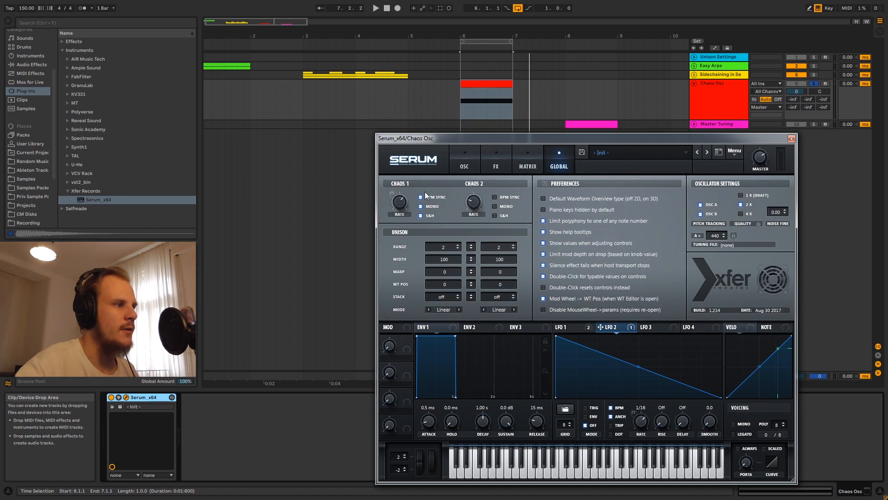
{"action": "left_click", "coordinate": [447, 212]}
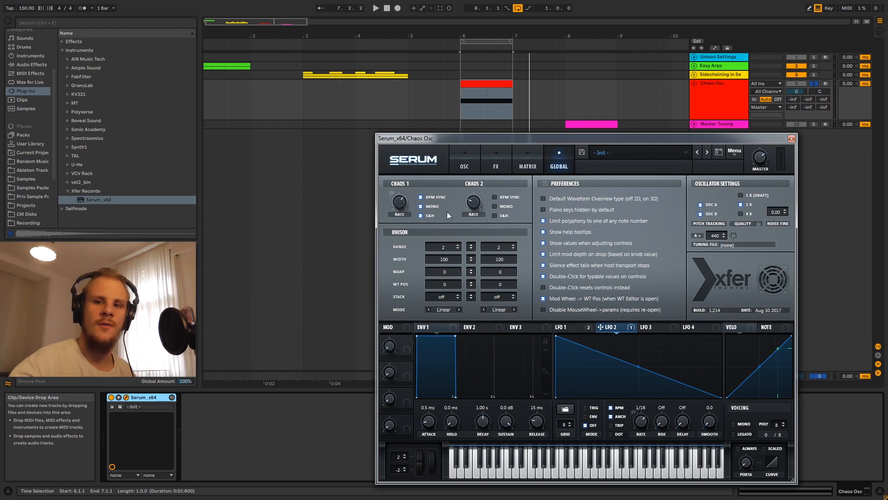
{"action": "left_click", "coordinate": [529, 166]}
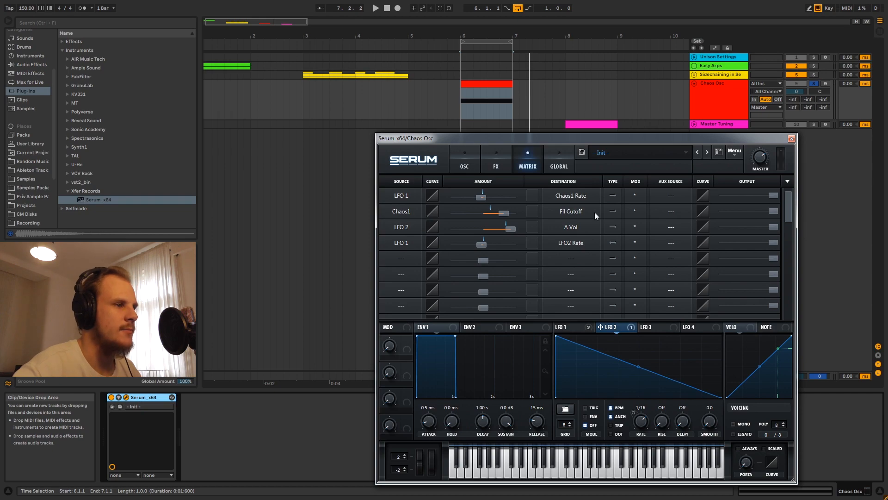
{"action": "left_click", "coordinate": [470, 165]}
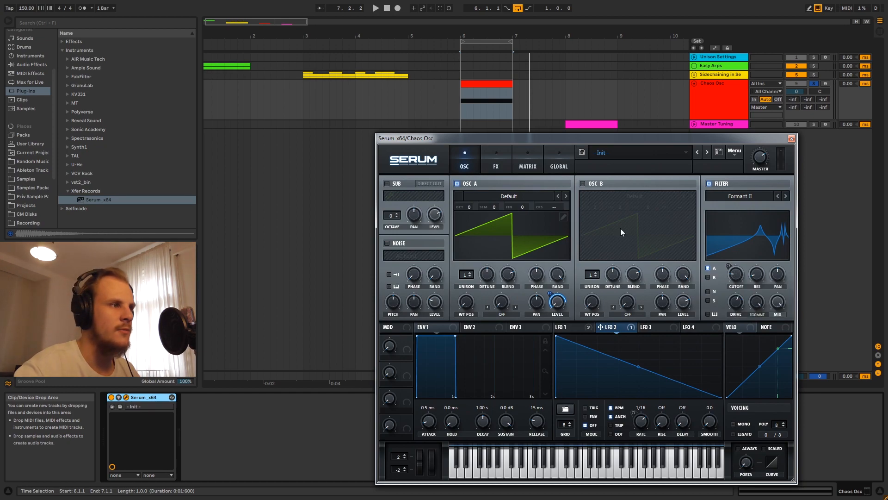
{"action": "left_click", "coordinate": [526, 166]}
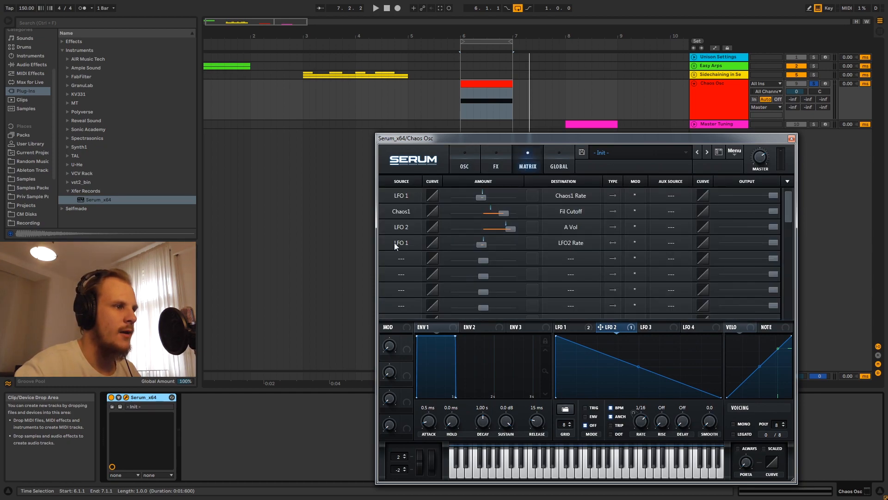
{"action": "left_click", "coordinate": [574, 328]}
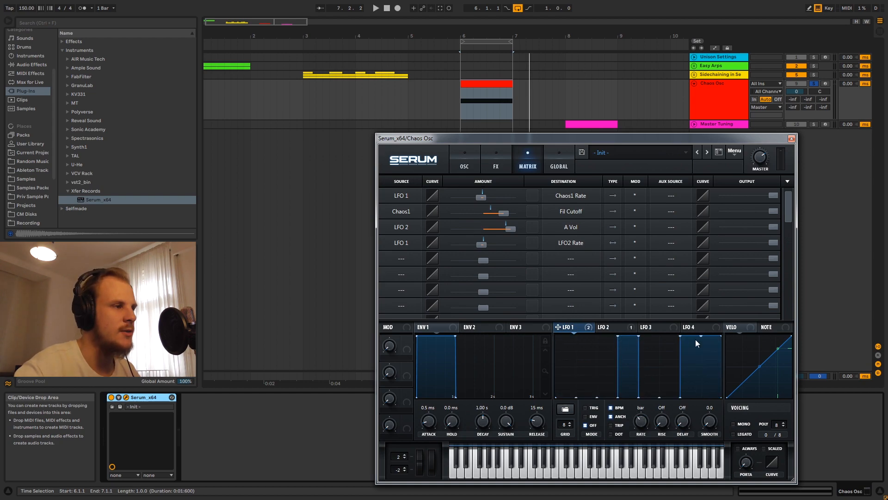
Review the Chaos 1 rate settings and the oscillator and formant filter setup in the Chaos Osc track's Serum.
{"action": "left_click", "coordinate": [560, 165]}
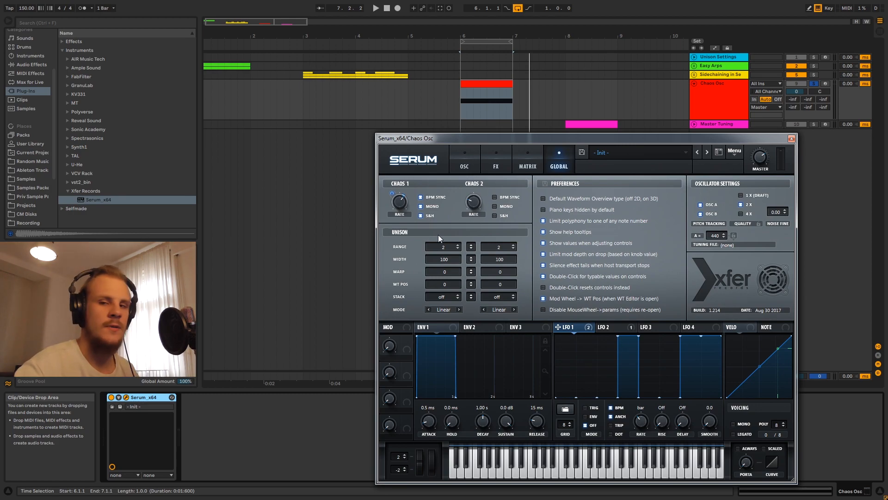
{"action": "left_click", "coordinate": [472, 164]}
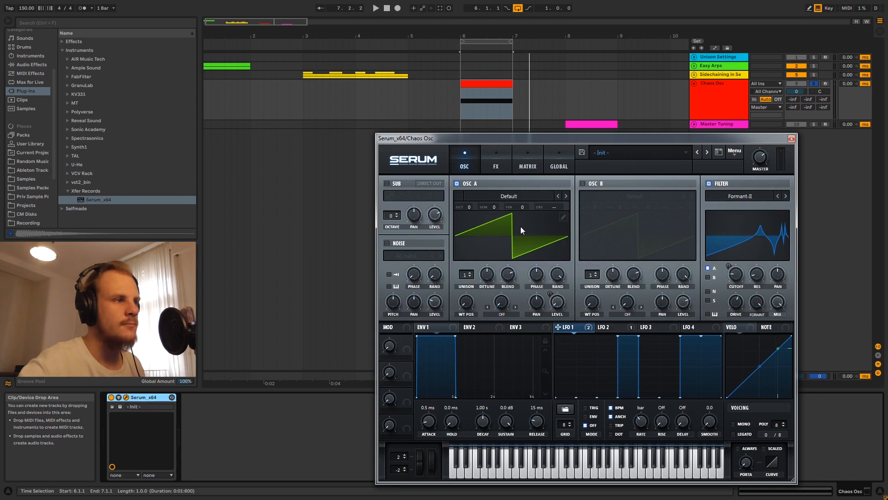
{"action": "left_click", "coordinate": [555, 164]}
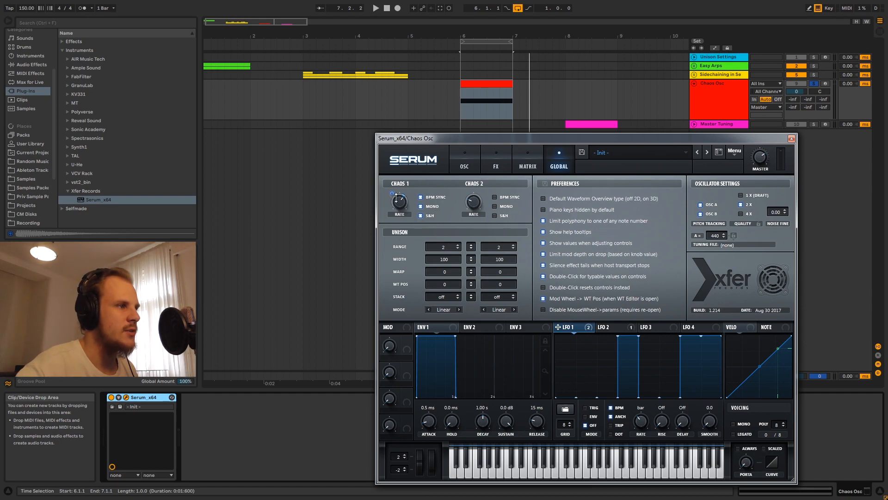
Add NoteOn Rand1 and NoteOn Rand2 as sources in the first two empty modulation matrix rows, with positive amounts.
{"action": "left_click", "coordinate": [526, 165]}
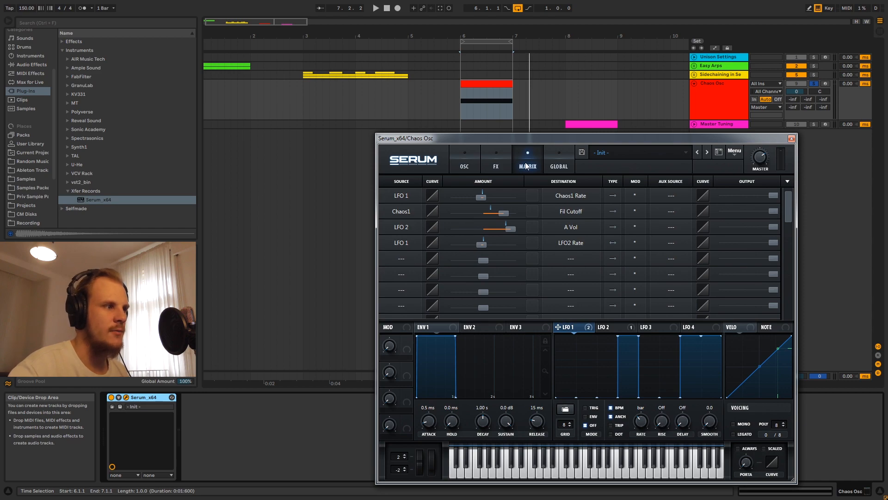
{"action": "left_click", "coordinate": [409, 260]}
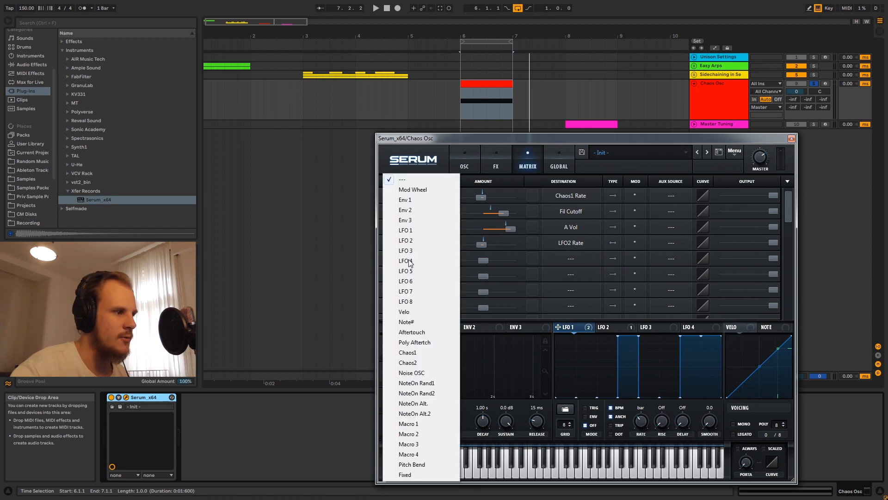
{"action": "left_click", "coordinate": [431, 383]}
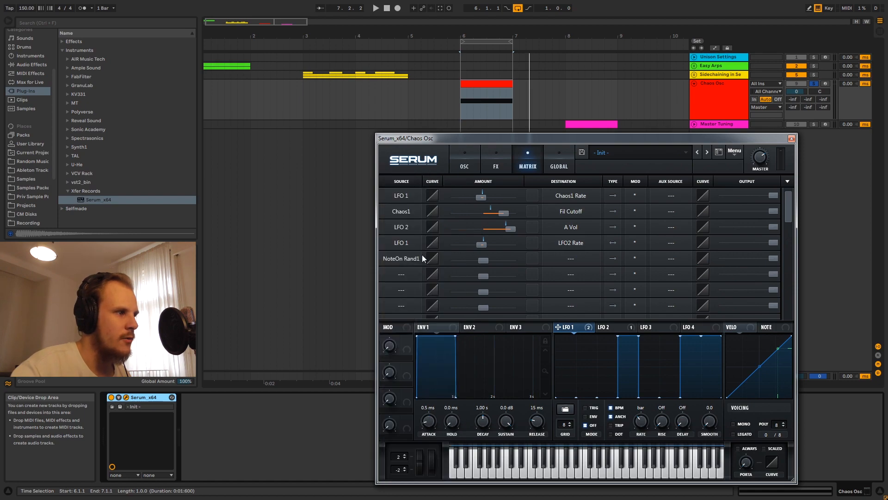
{"action": "left_click", "coordinate": [402, 274]}
{"action": "left_click", "coordinate": [437, 393]}
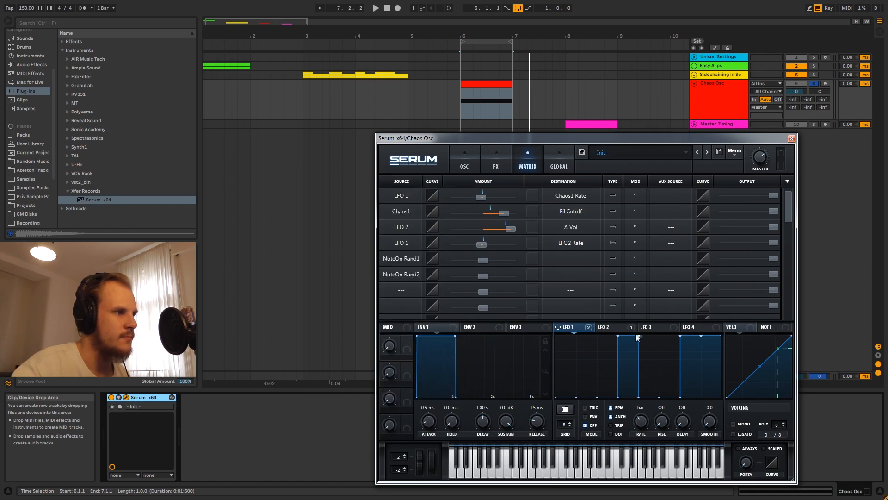
{"action": "mouse_move", "coordinate": [486, 260]}
{"action": "left_mouse_down"}
{"action": "mouse_move", "coordinate": [504, 272]}
{"action": "mouse_move", "coordinate": [488, 278]}
{"action": "mouse_move", "coordinate": [502, 261]}
{"action": "left_mouse_up"}
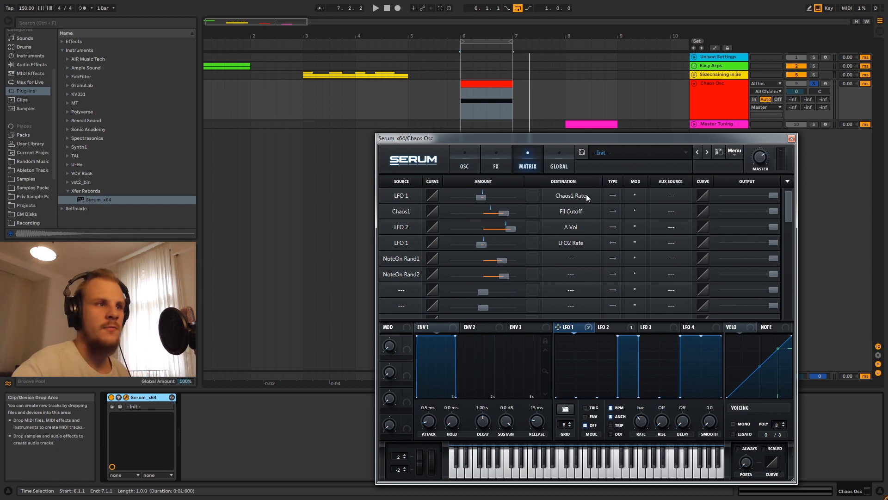
Close the Serum window and fold the Chaos Osc track, with the Master Tuning track unfolded and soloed instead.
{"action": "left_click", "coordinate": [791, 138]}
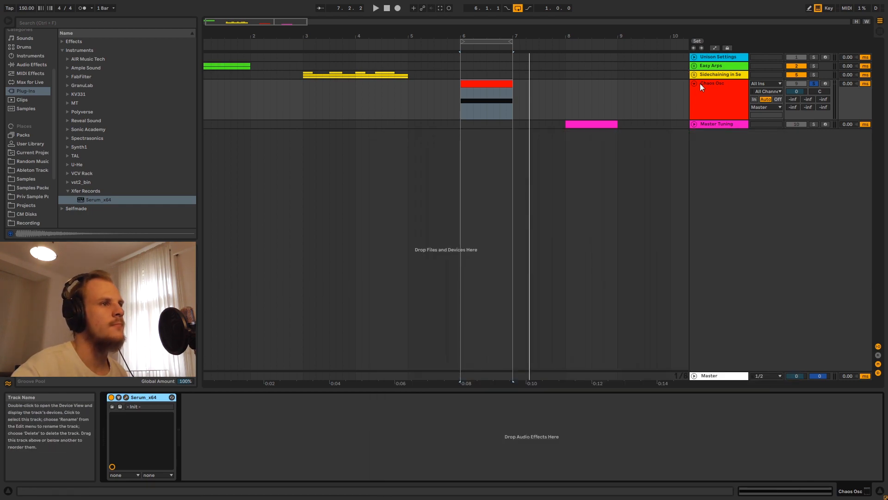
{"action": "left_click", "coordinate": [694, 83]}
{"action": "left_click", "coordinate": [694, 91]}
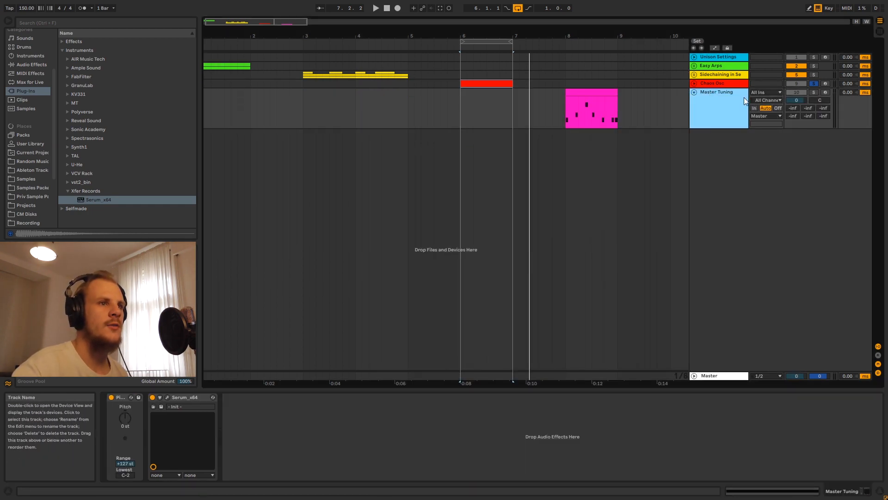
{"action": "left_click", "coordinate": [815, 93]}
{"action": "scroll", "coordinate": [382, 83], "scroll_direction": "down", "scroll_amount": 5, "text": "ctrl"}
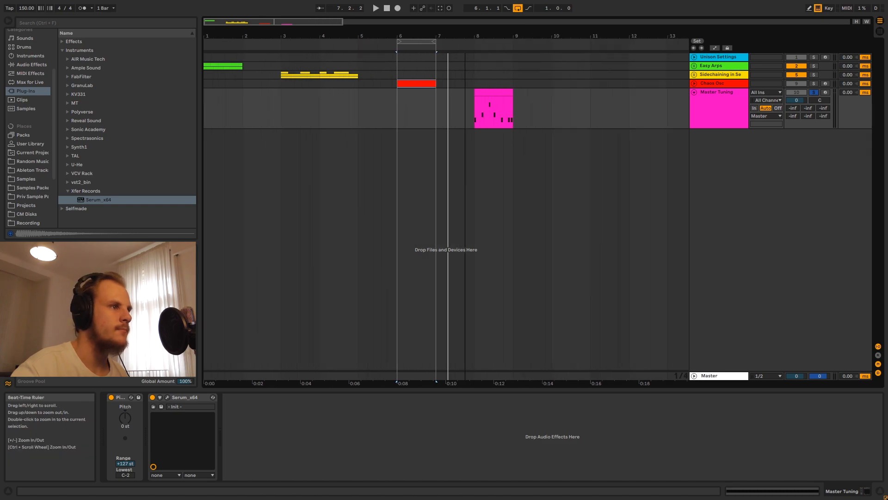
Play the Master Tuning clip at bar 8 and set the loop to the clip's length from 8.1.1.
{"action": "left_click", "coordinate": [384, 95]}
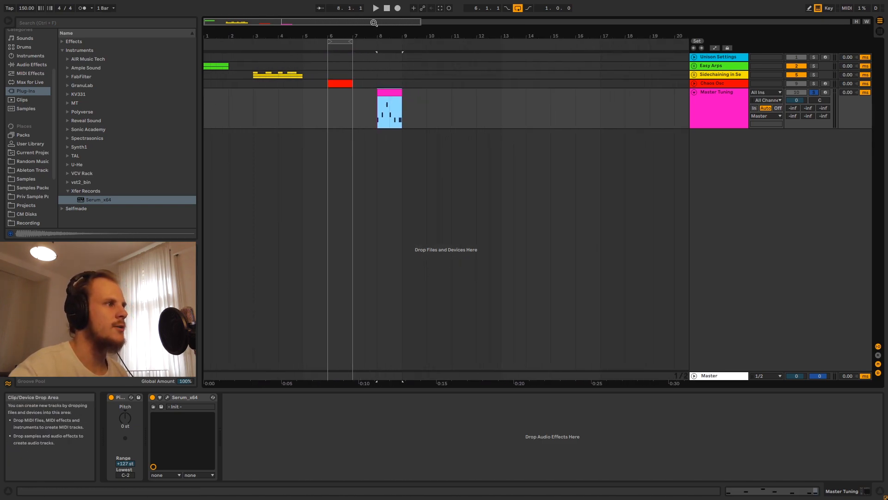
{"action": "left_click_drag", "start_coordinate": [377, 36], "coordinate": [377, 56]}
{"action": "key", "text": "space"}
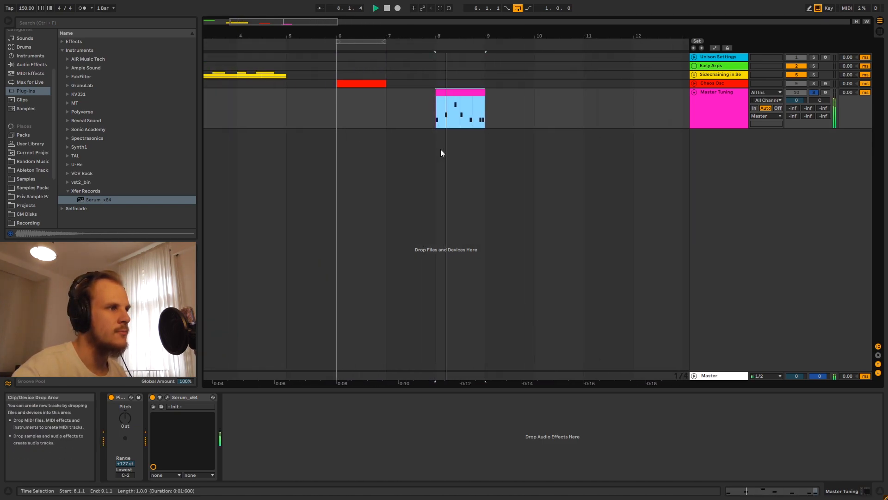
{"action": "key", "text": "space"}
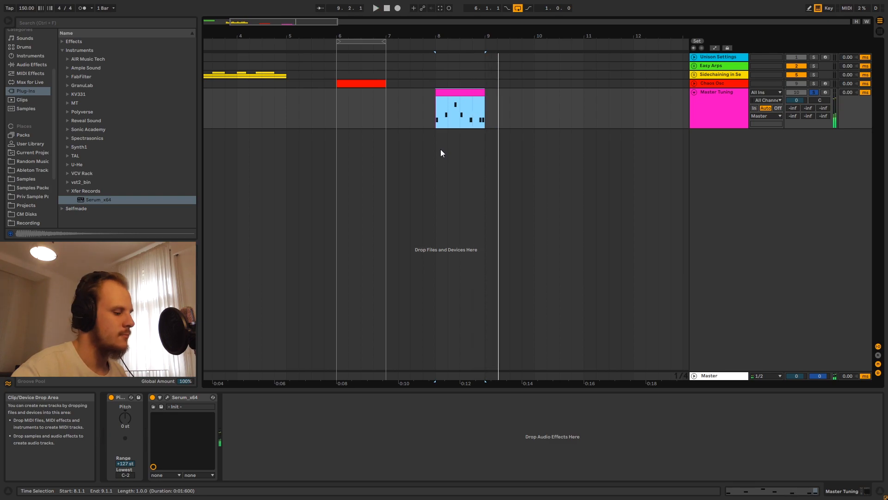
{"action": "key", "text": "ctrl+l"}
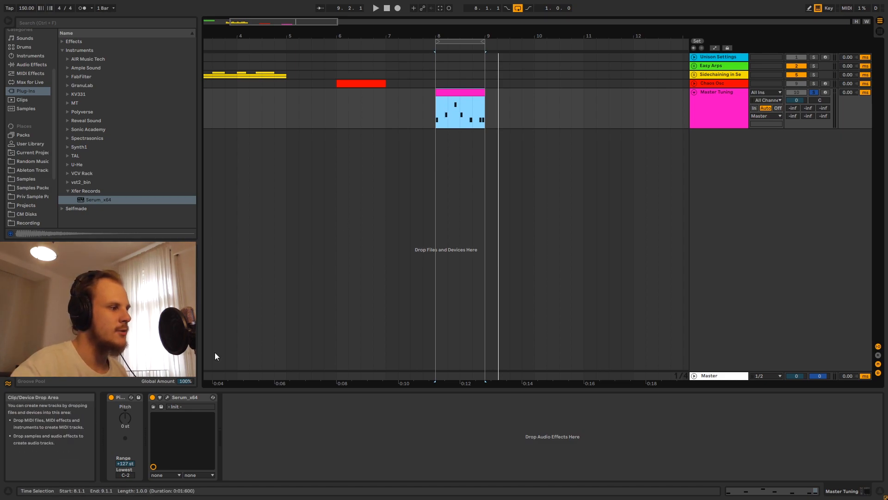
Open the Master Tuning track's Serum instrument and examine its envelopes and modulation matrix routings.
{"action": "left_click", "coordinate": [167, 397]}
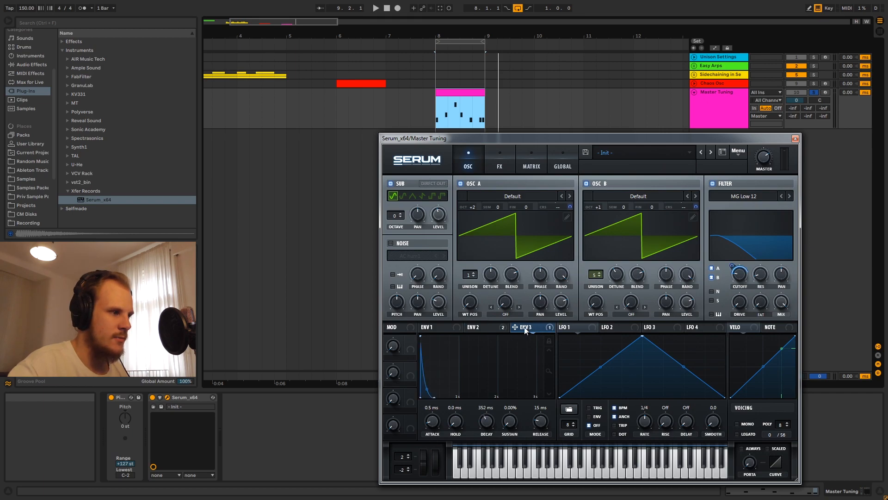
{"action": "left_click_drag", "start_coordinate": [548, 357], "coordinate": [525, 470]}
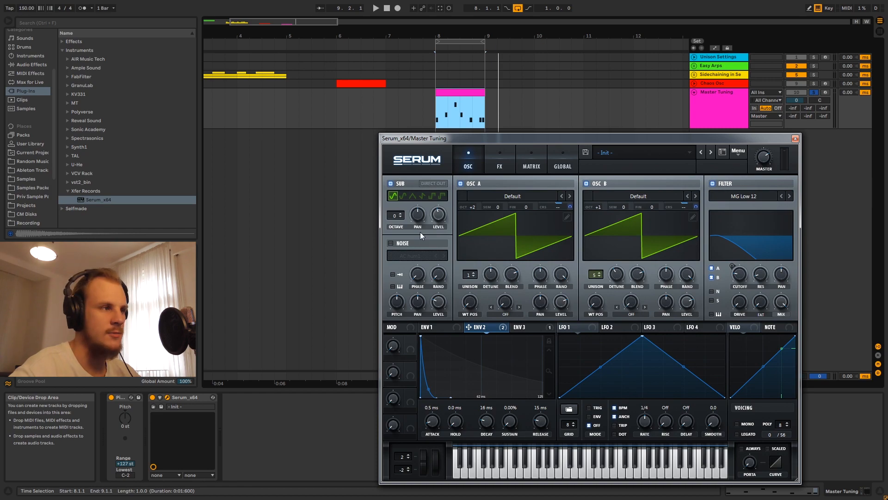
{"action": "left_click", "coordinate": [536, 169]}
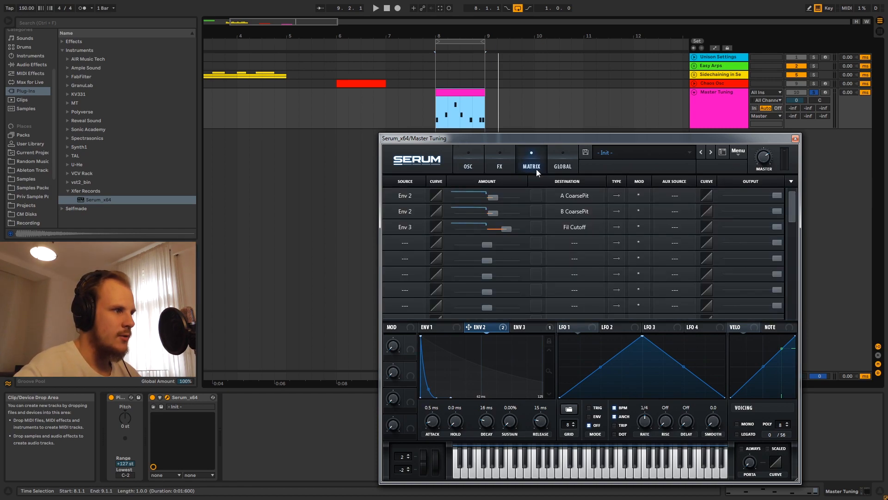
Route the first Env 2 modulation to Mast.Tun and clear the destination and source of the second Env 2 row.
{"action": "left_click", "coordinate": [548, 204]}
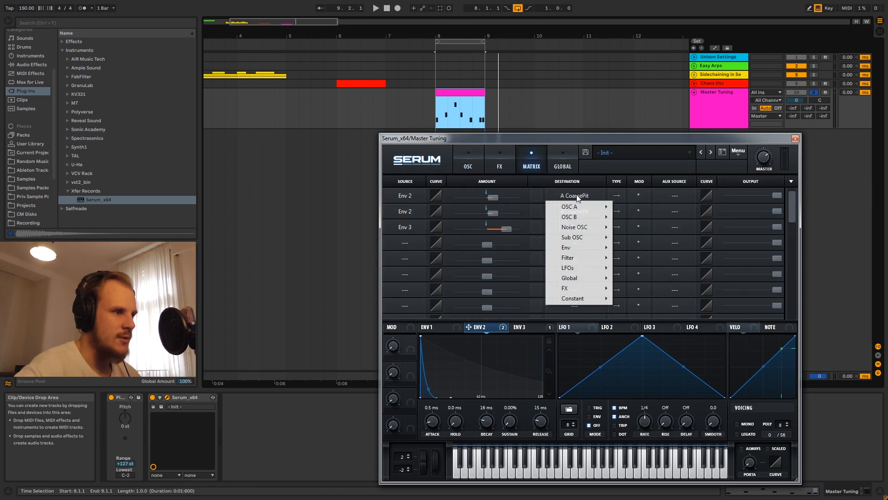
{"action": "mouse_move", "coordinate": [577, 281]}
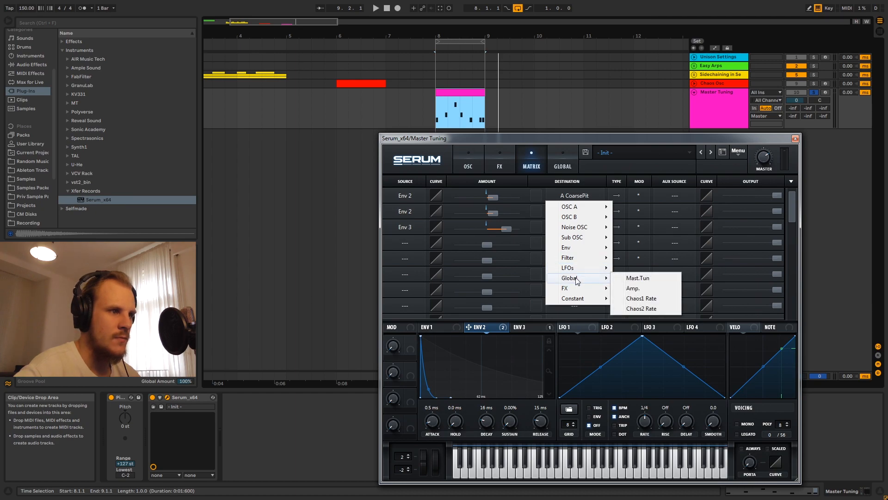
{"action": "left_click", "coordinate": [622, 280]}
{"action": "left_click", "coordinate": [568, 218]}
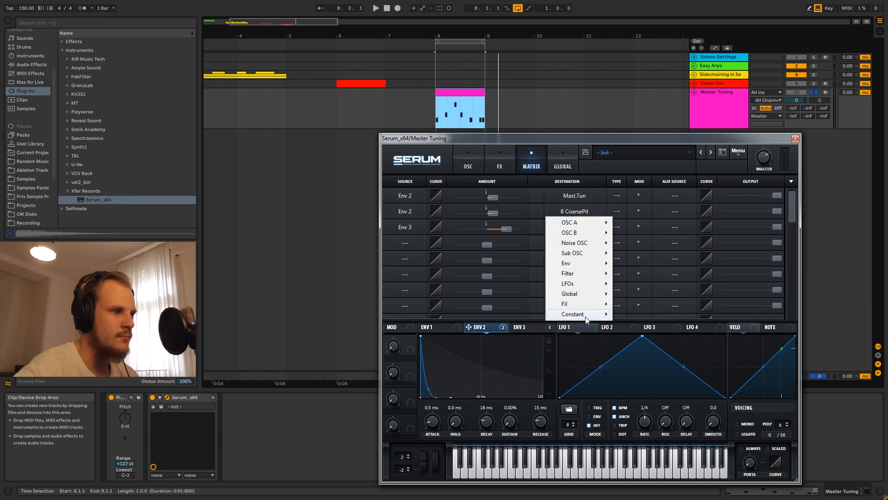
{"action": "left_click", "coordinate": [631, 320]}
{"action": "left_click", "coordinate": [405, 211]}
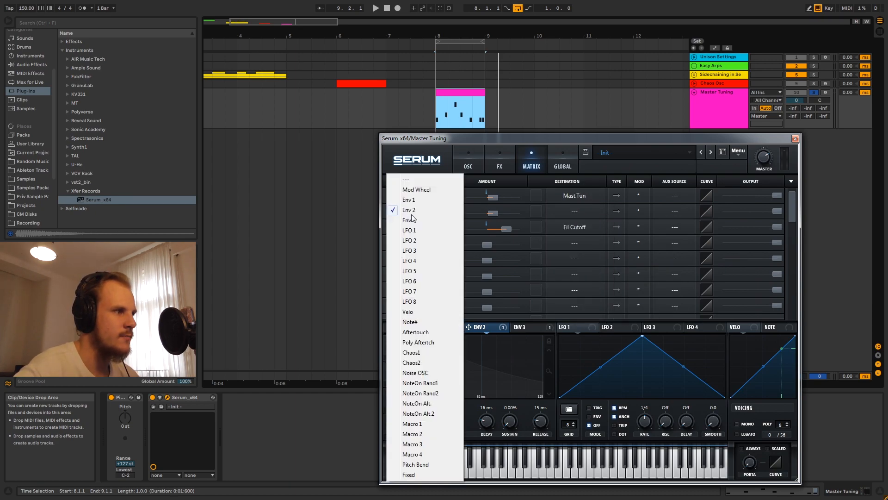
{"action": "left_click", "coordinate": [426, 178]}
Play the loop to audition the master tuning modulation, and review Serum's oscillator page, modulation matrix and pitch bend wheel.
{"action": "key", "text": "space"}
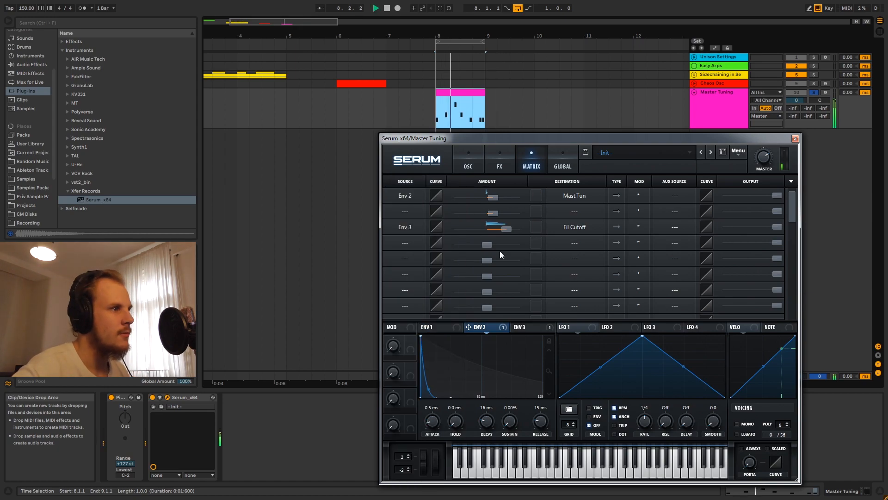
{"action": "left_click", "coordinate": [471, 164]}
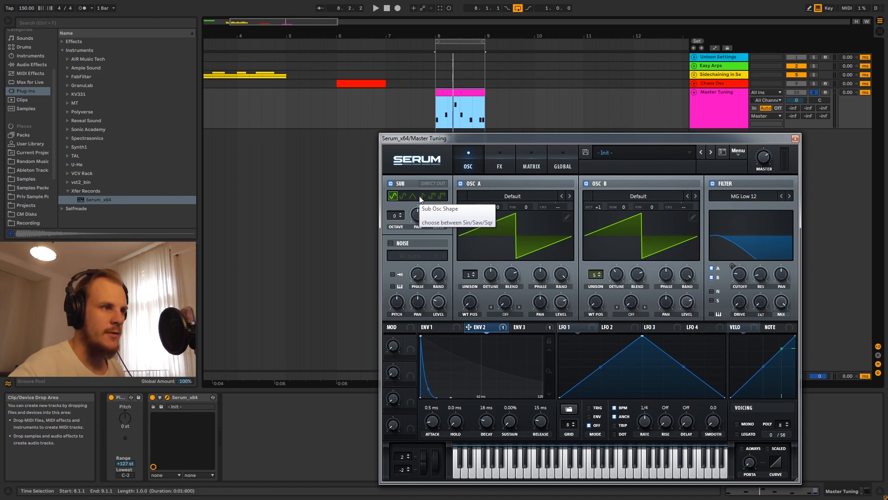
{"action": "left_click", "coordinate": [522, 162]}
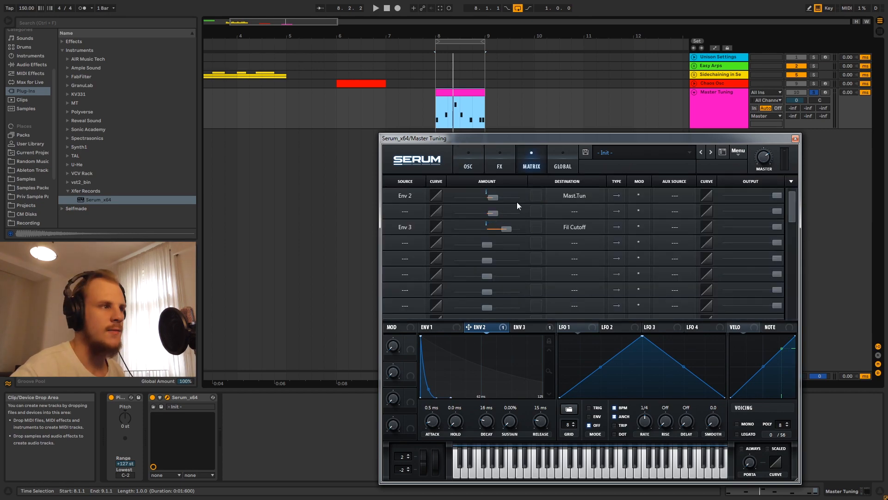
{"action": "left_click", "coordinate": [469, 166]}
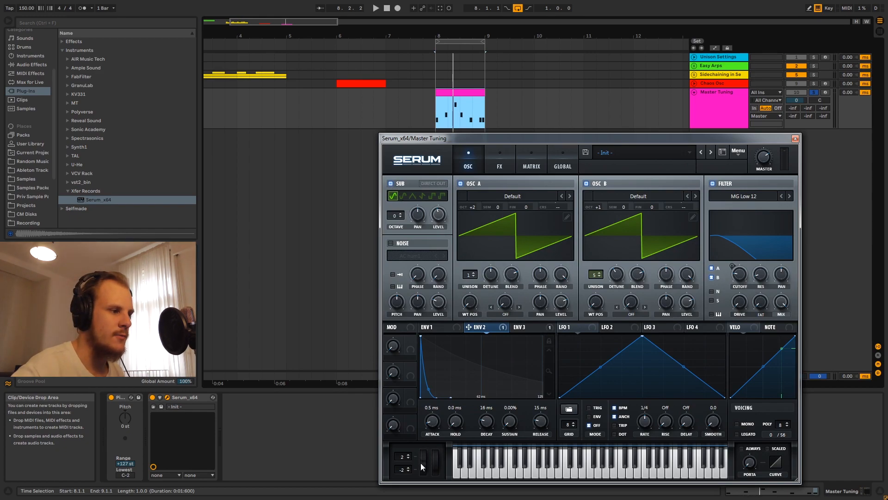
{"action": "left_click_drag", "start_coordinate": [423, 463], "coordinate": [421, 457]}
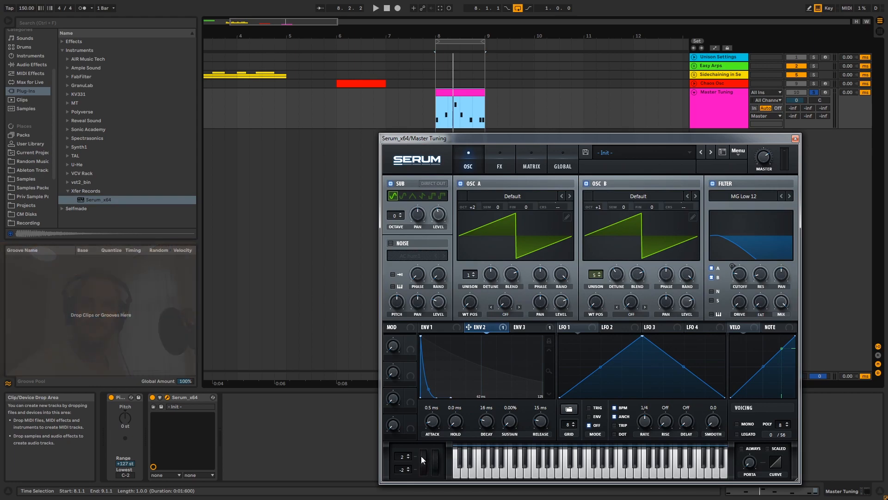